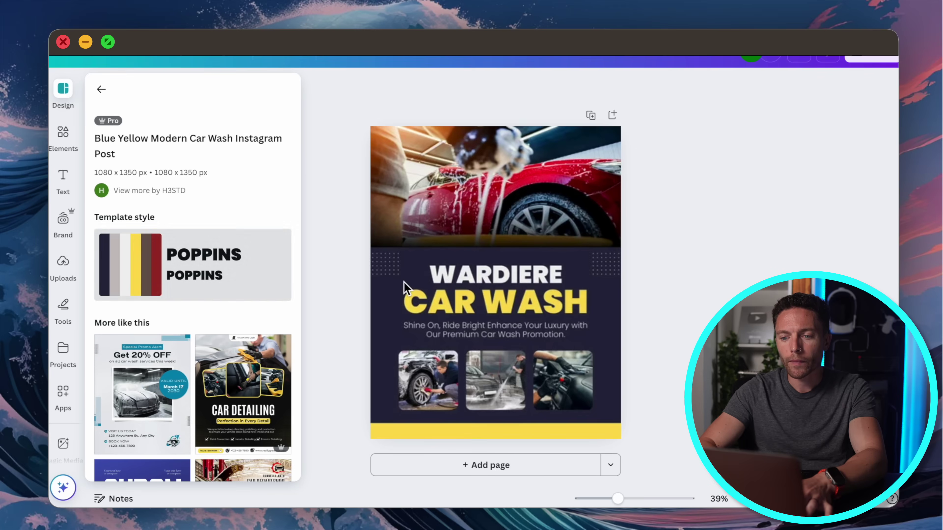
- Change the car wash poster's white heading to "PAUL'S" and its tagline to "Biggest Sale of The Year"
double_click(543, 282)
type("PAUL'S")
double_click(467, 330)
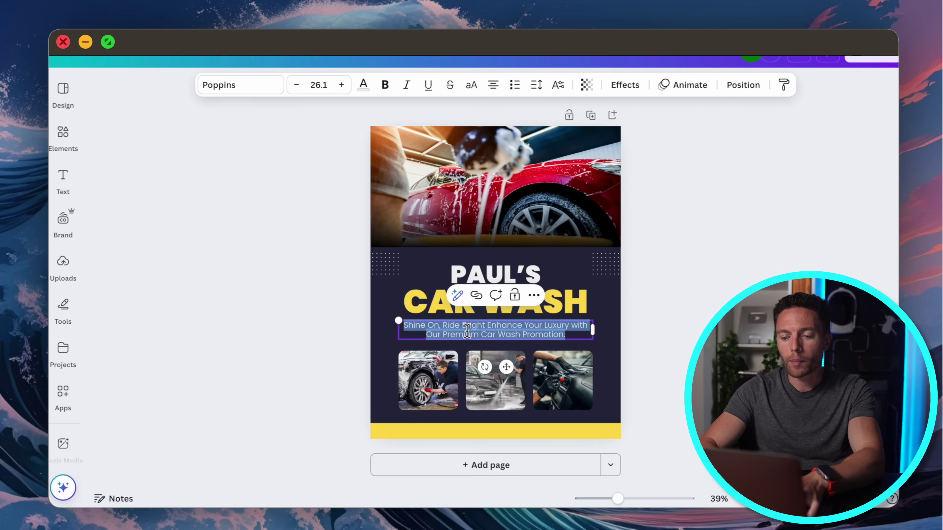
type("Biggest Sale o")
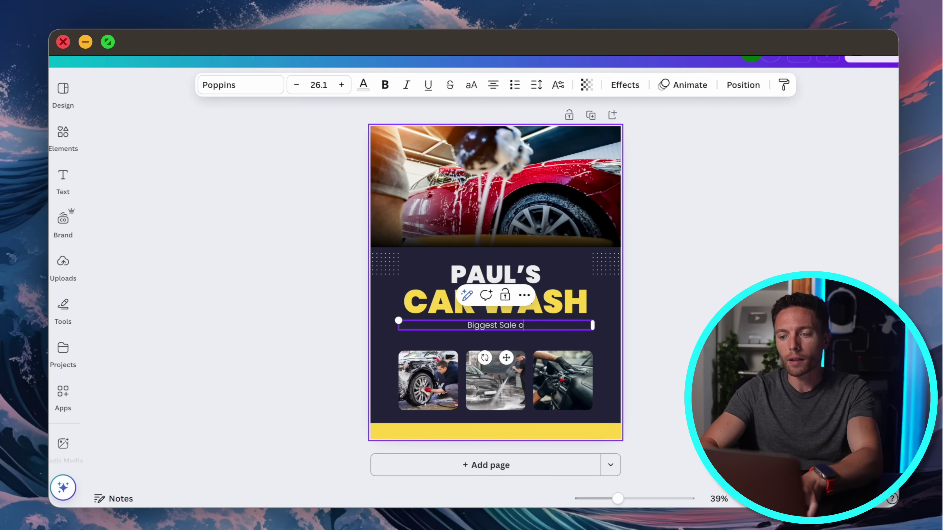
type("f The Year")
left_click(667, 376)
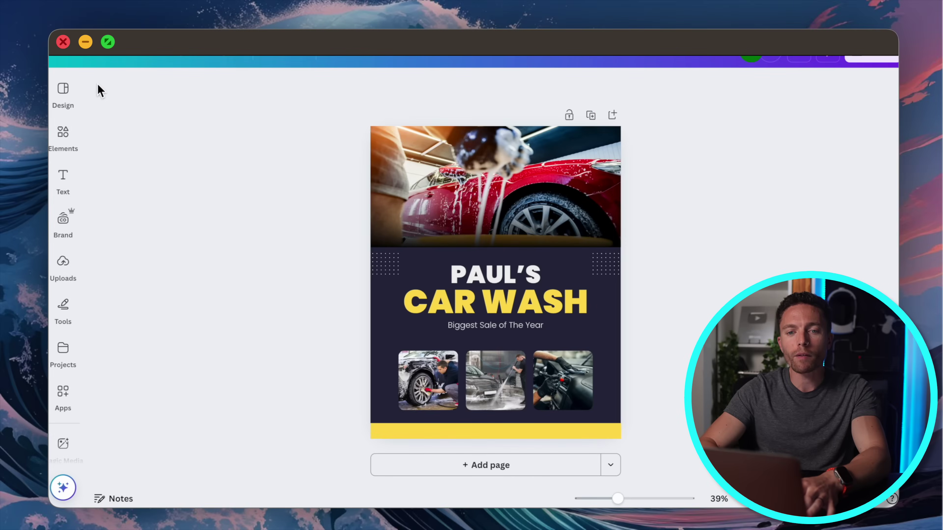
left_click(65, 97)
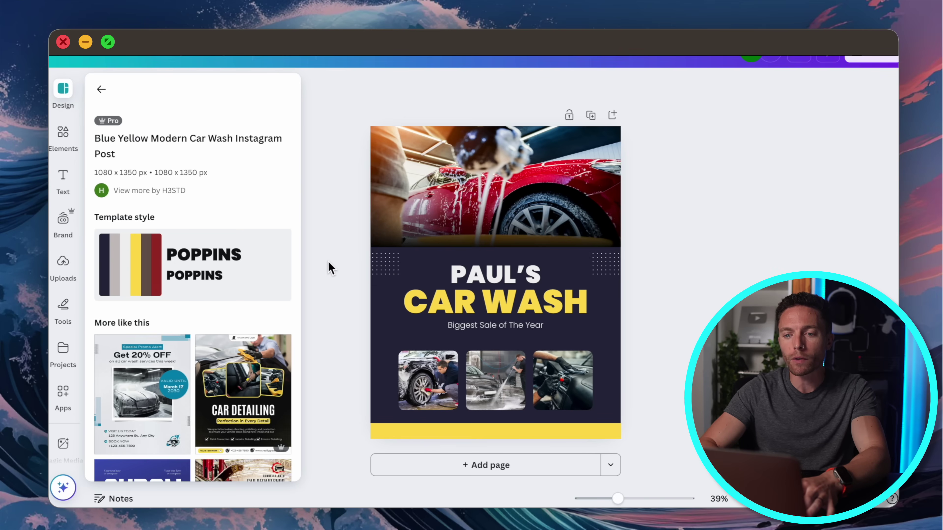
left_click(331, 268)
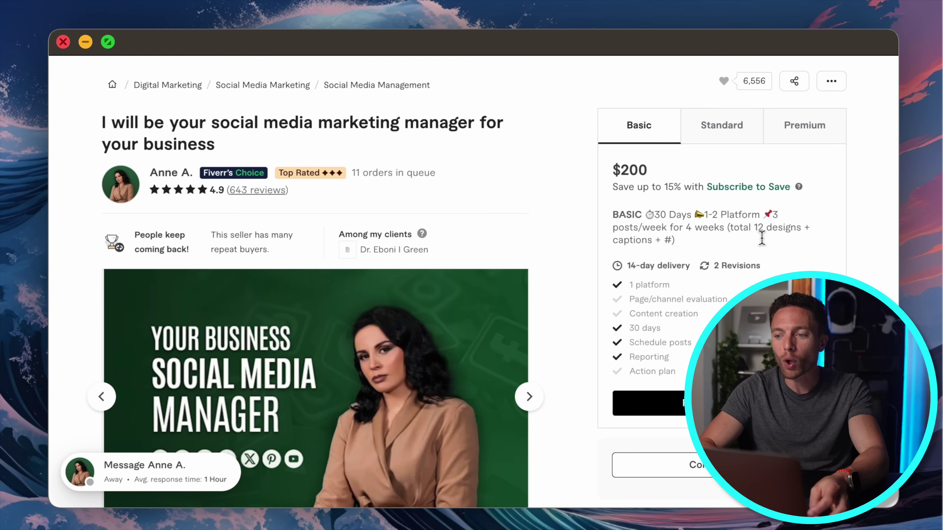
- View the Premium package of the social media marketing manager gig on Fiverr
left_click(803, 134)
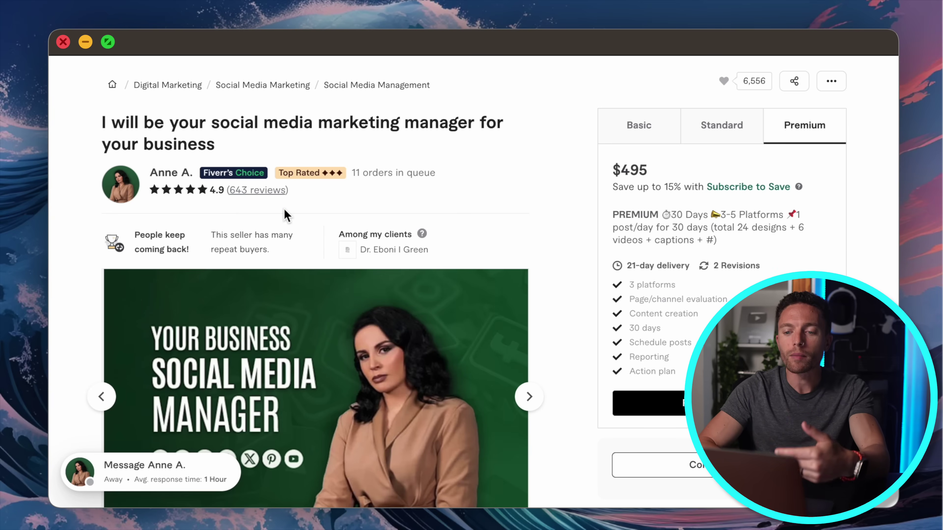
scroll(284, 213, "down", 1)
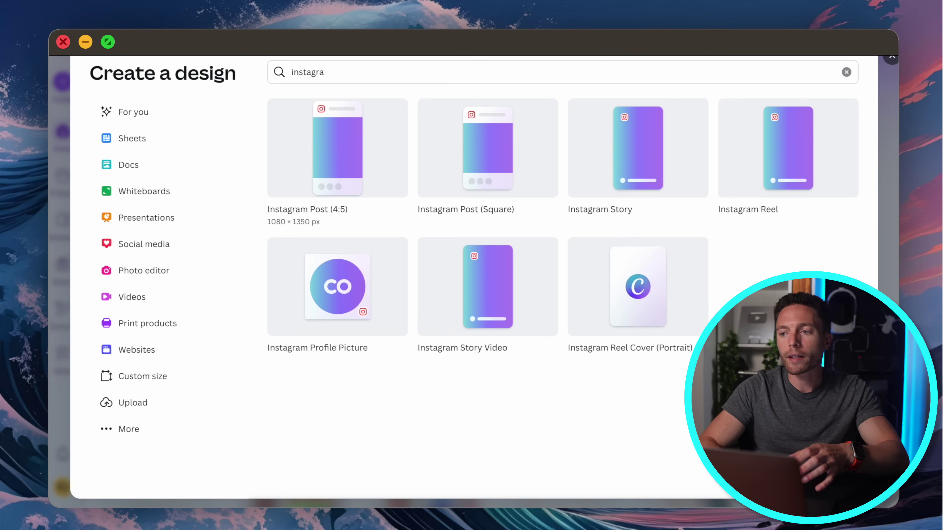
- Create a new sheet in Canva from the Media Plan Sheet template
key("Escape")
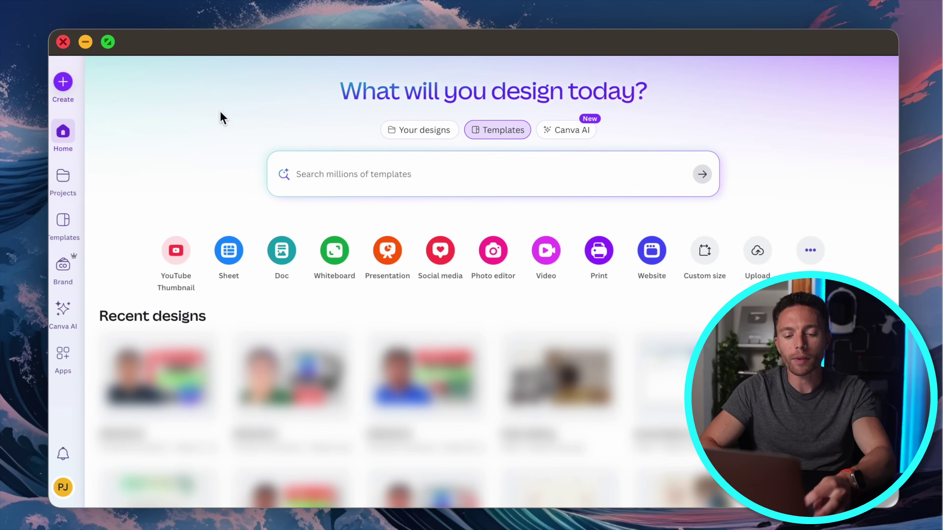
left_click(67, 81)
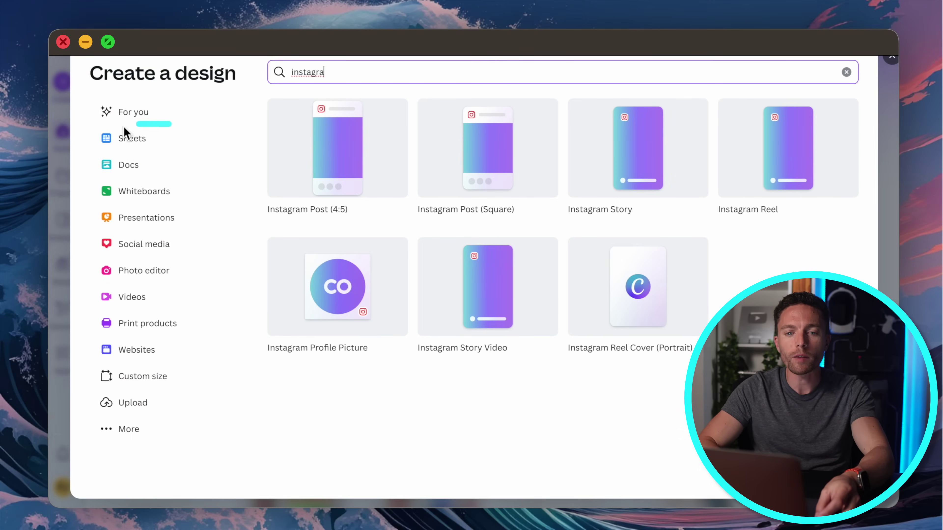
left_click(132, 143)
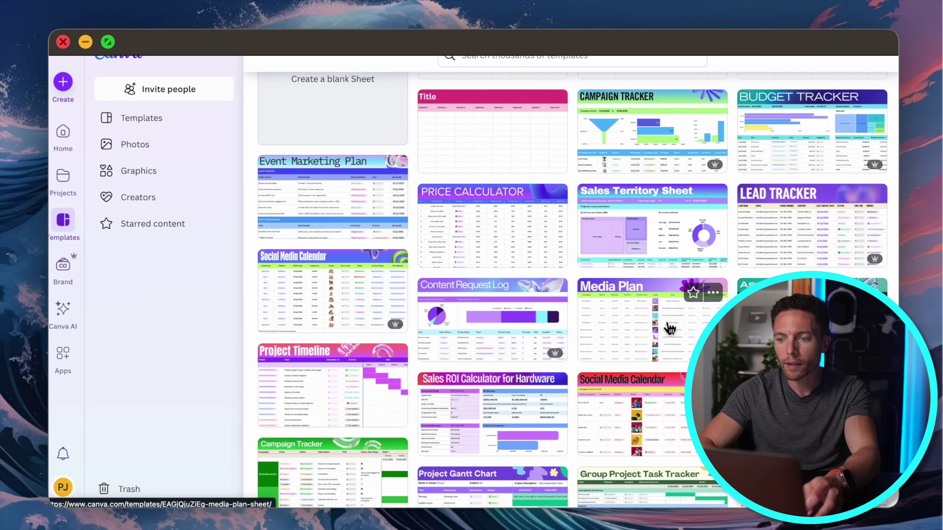
left_click(665, 324)
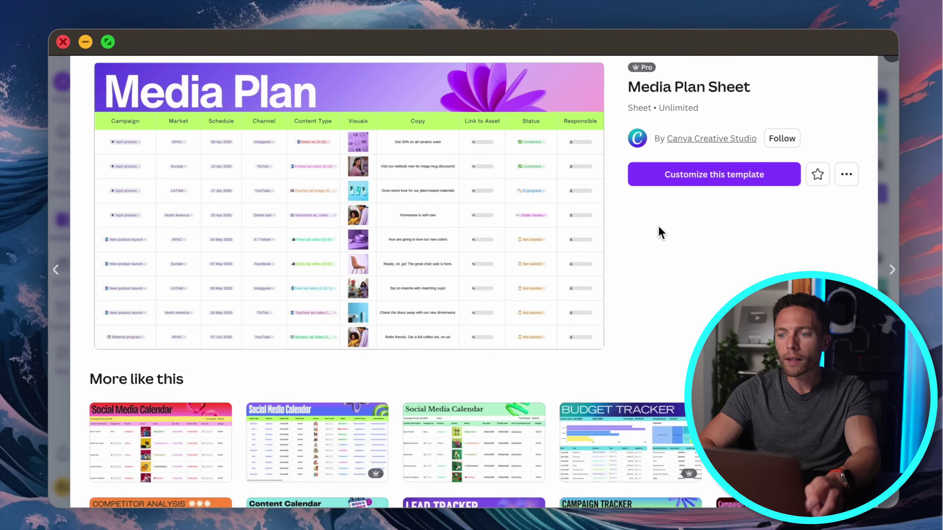
left_click(755, 184)
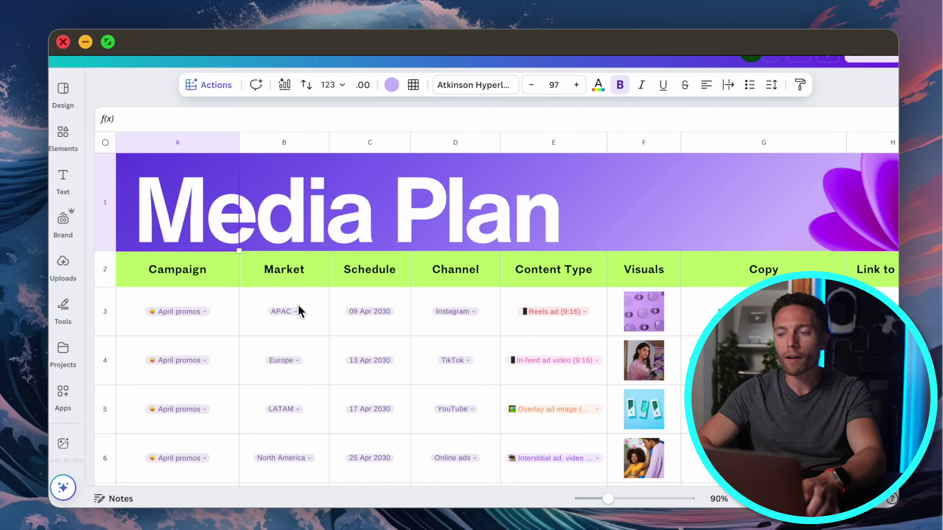
- Delete the Campaign column from the media plan sheet
scroll(298, 305, "right", 6)
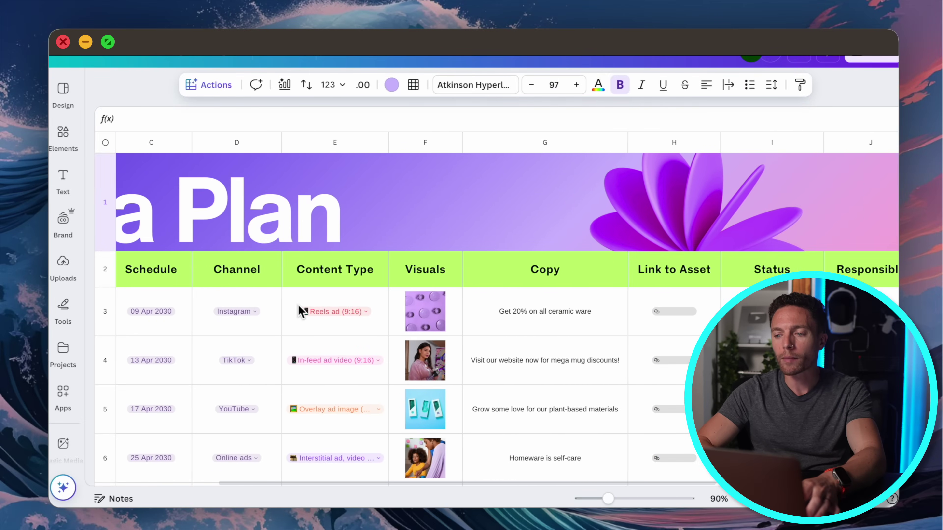
scroll(298, 306, "left", 6)
scroll(299, 308, "down", 2)
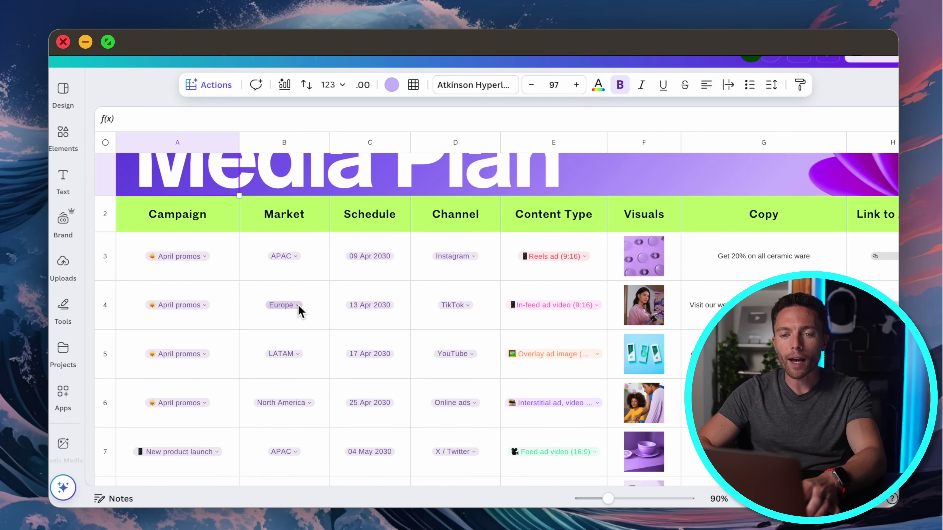
scroll(299, 309, "up", 1)
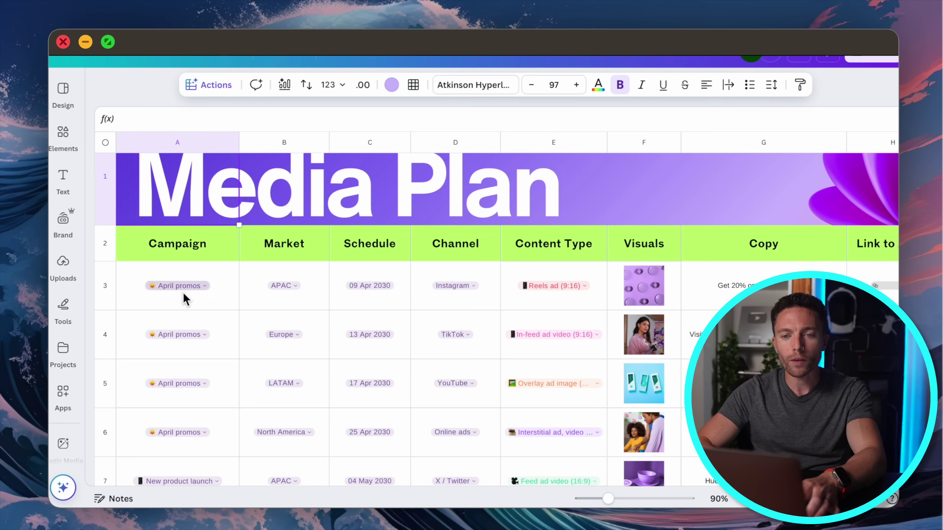
left_click(196, 146)
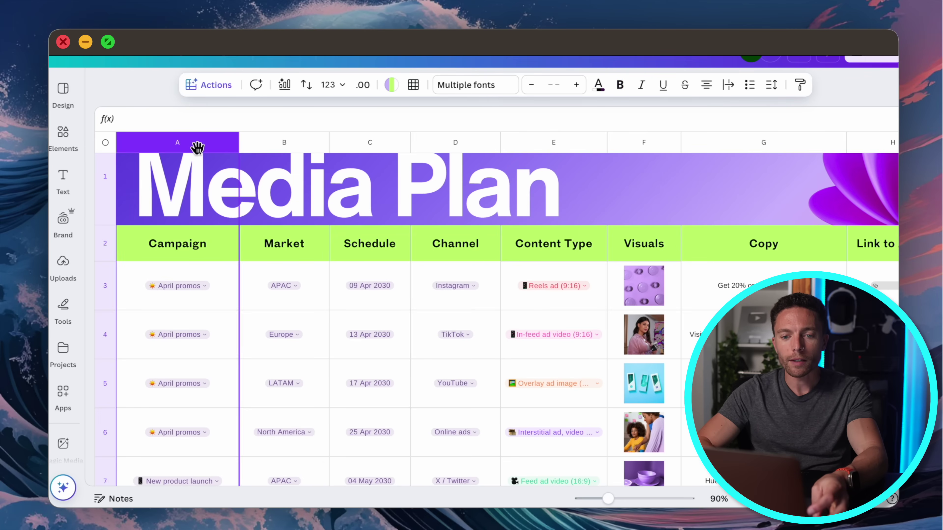
scroll(183, 313, "down", 3)
scroll(182, 313, "up", 4)
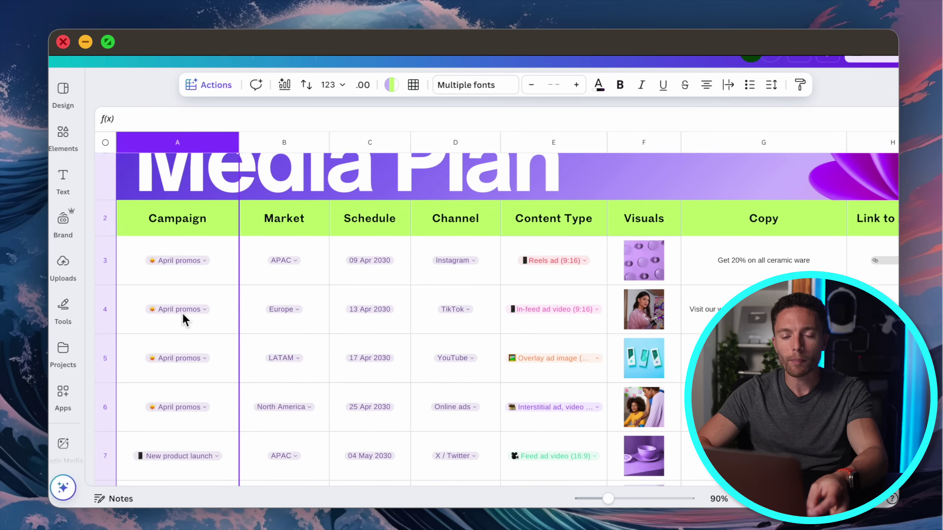
right_click(193, 151)
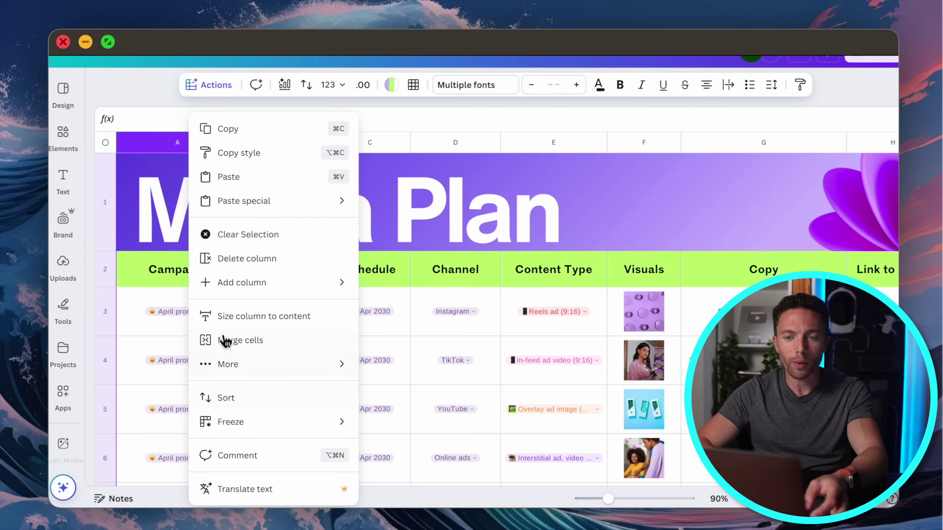
left_click(194, 150)
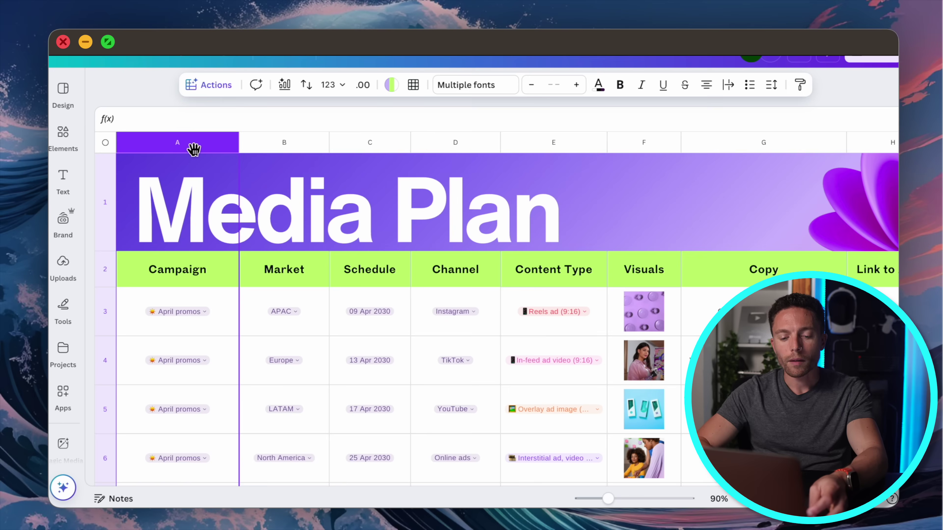
right_click(194, 150)
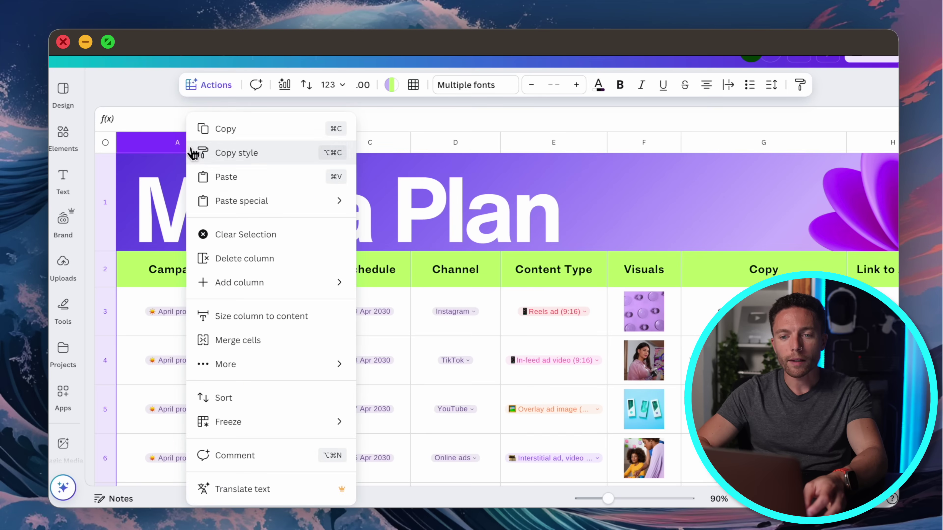
left_click(234, 264)
- Delete the Market column from the media plan sheet
left_click(177, 147)
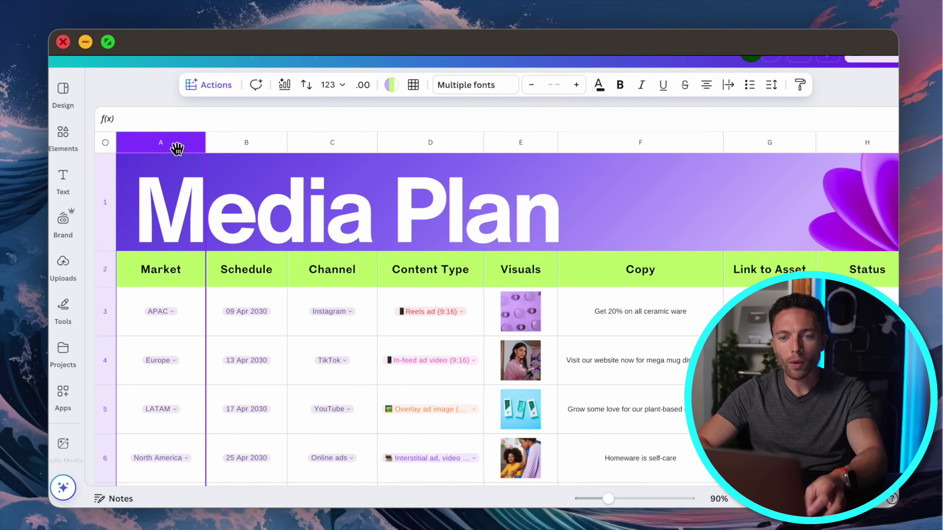
right_click(178, 150)
left_click(257, 263)
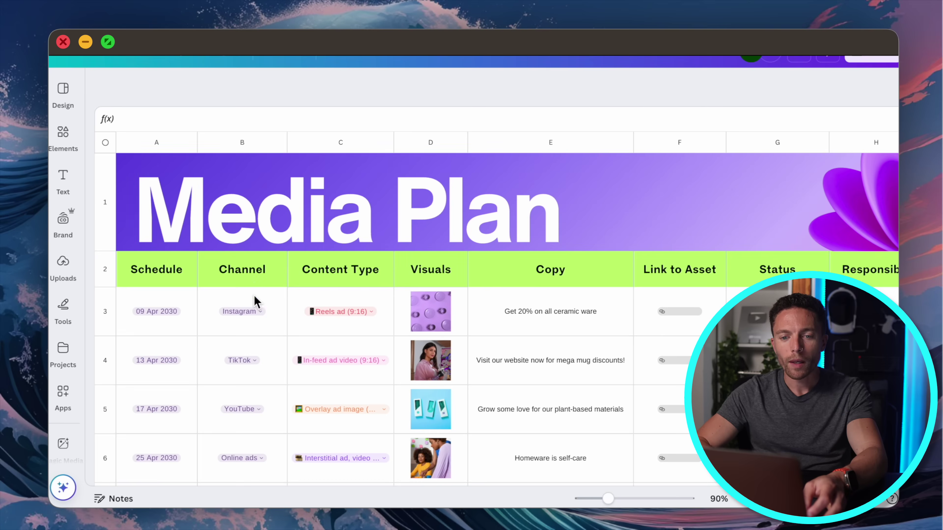
- Examine the media plan's remaining rows and columns, including the actions available for the X / Twitter cell
scroll(234, 314, "down", 2)
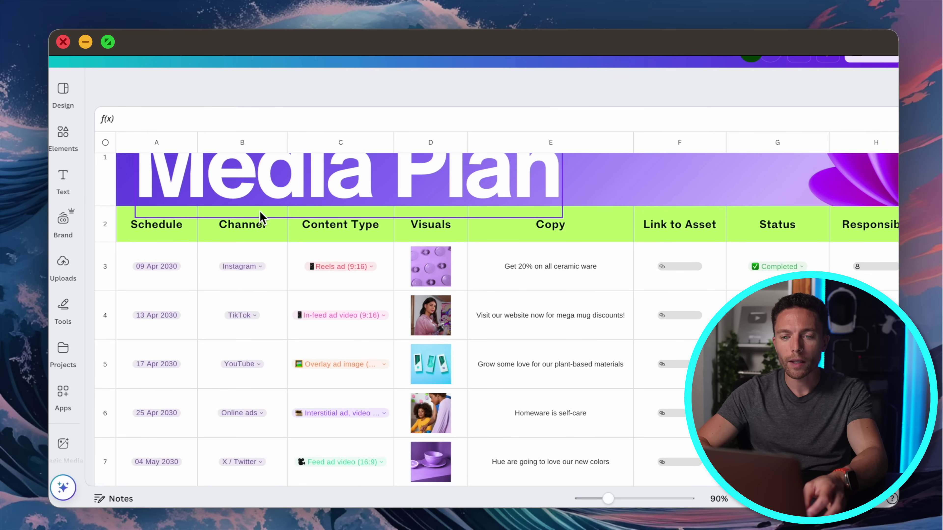
scroll(234, 400, "down", 3)
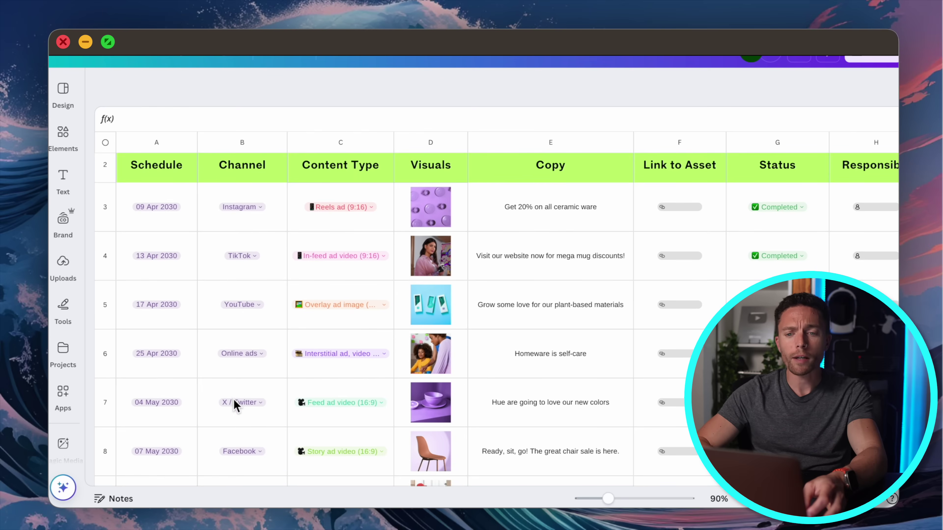
scroll(233, 400, "up", 3)
scroll(233, 399, "down", 4)
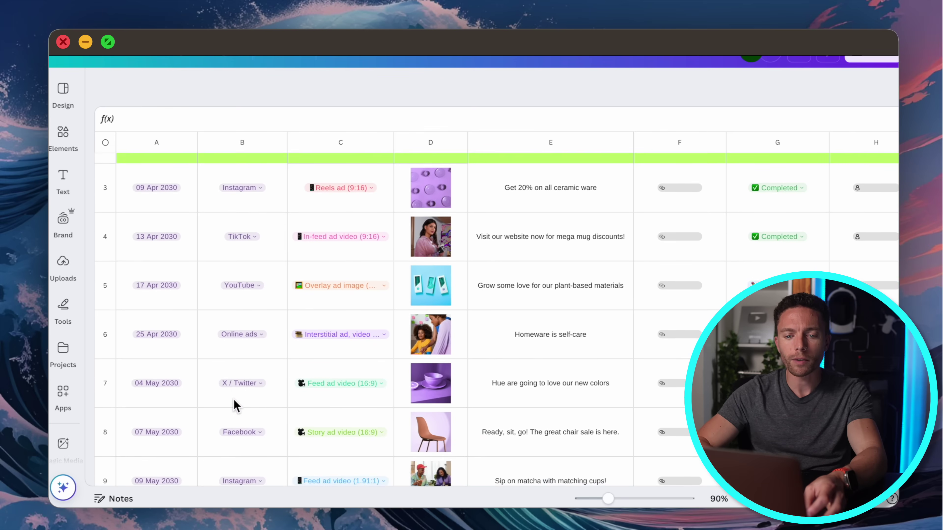
right_click(224, 399)
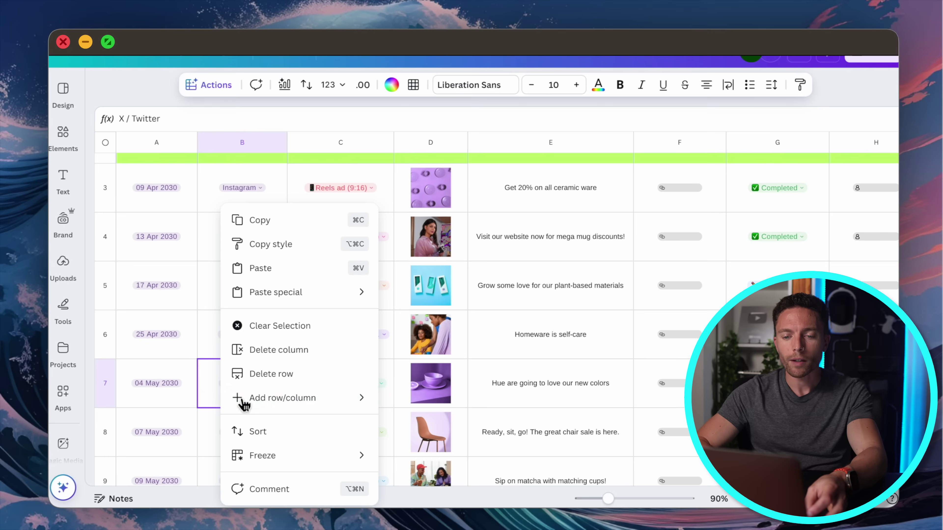
left_click(201, 390, "shift")
key("Escape")
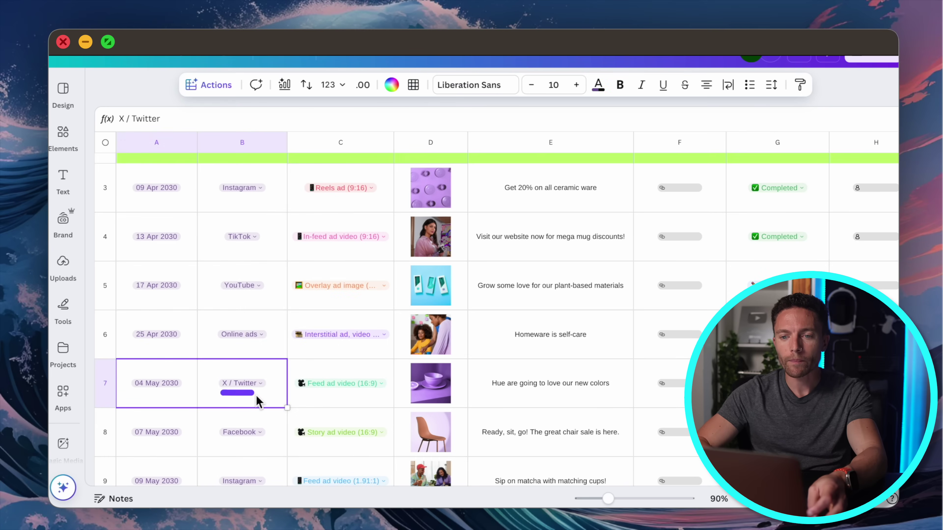
scroll(256, 395, "up", 3)
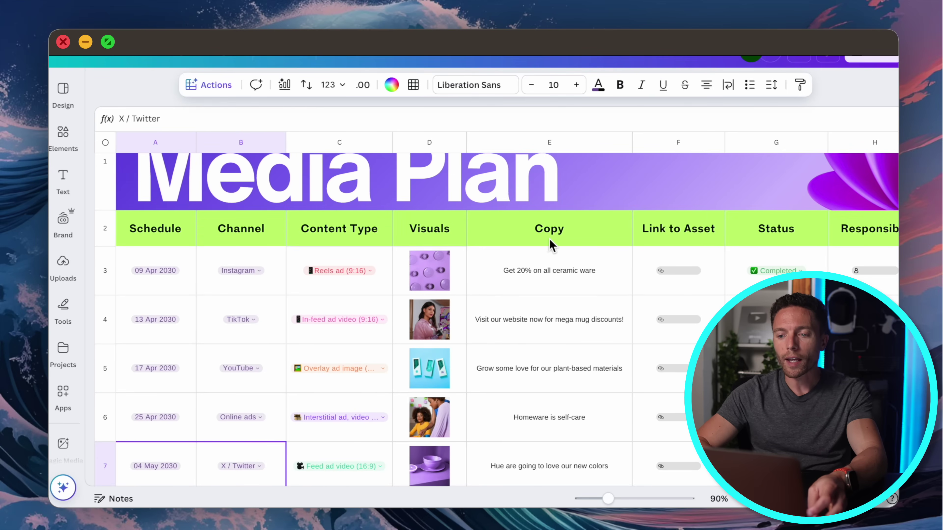
scroll(680, 248, "right", 3)
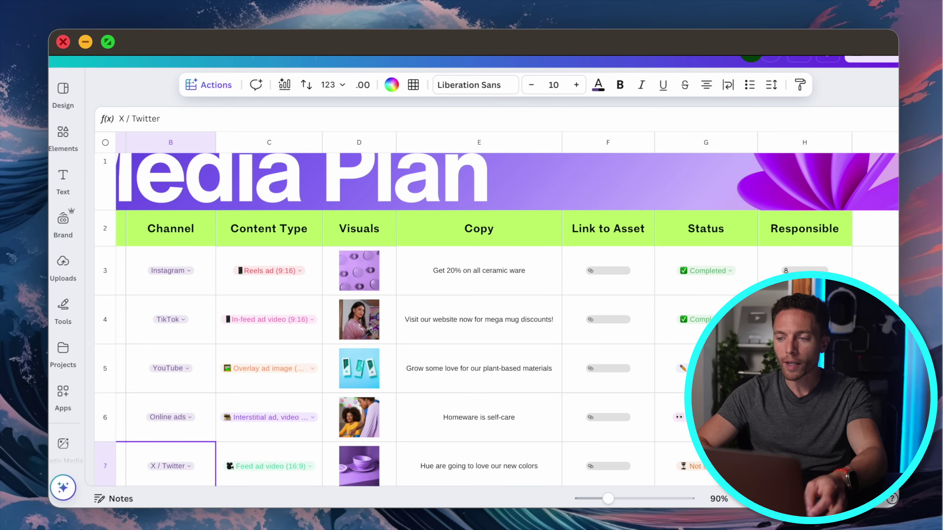
scroll(678, 178, "left", 3)
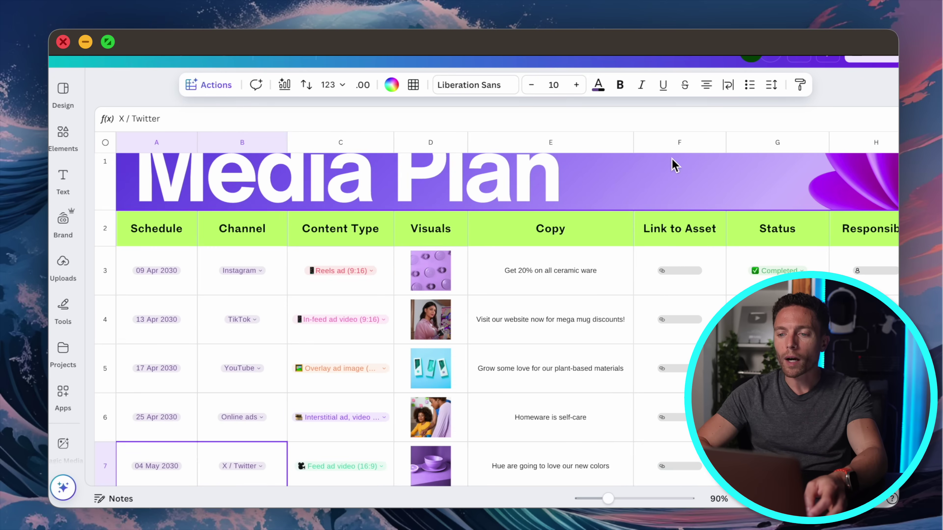
- Insert a new column between Copy and Link to Asset, and give it the header "Text"
left_click(672, 148)
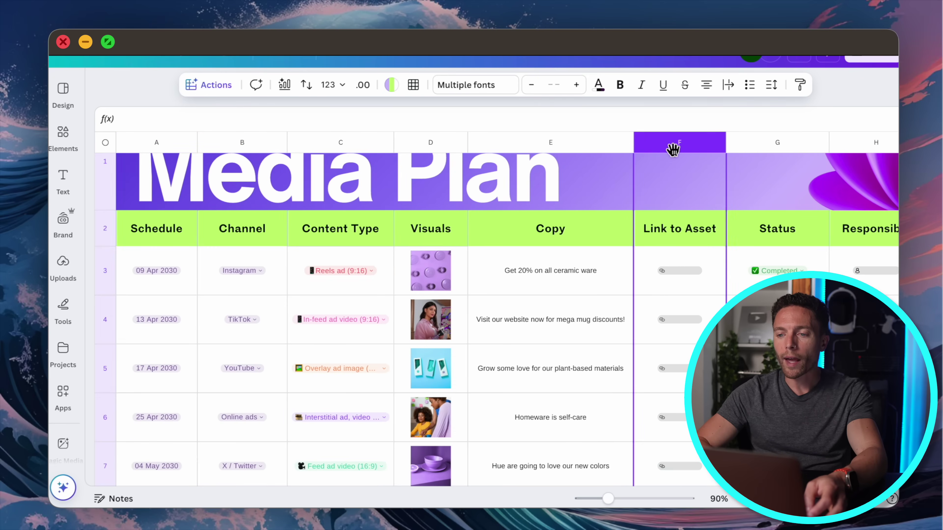
left_click(634, 132)
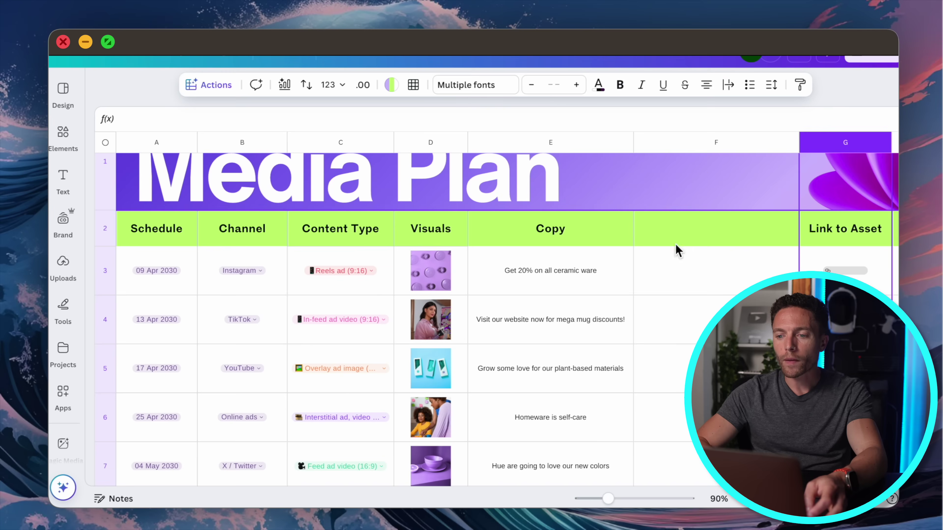
left_click(678, 236)
type("T")
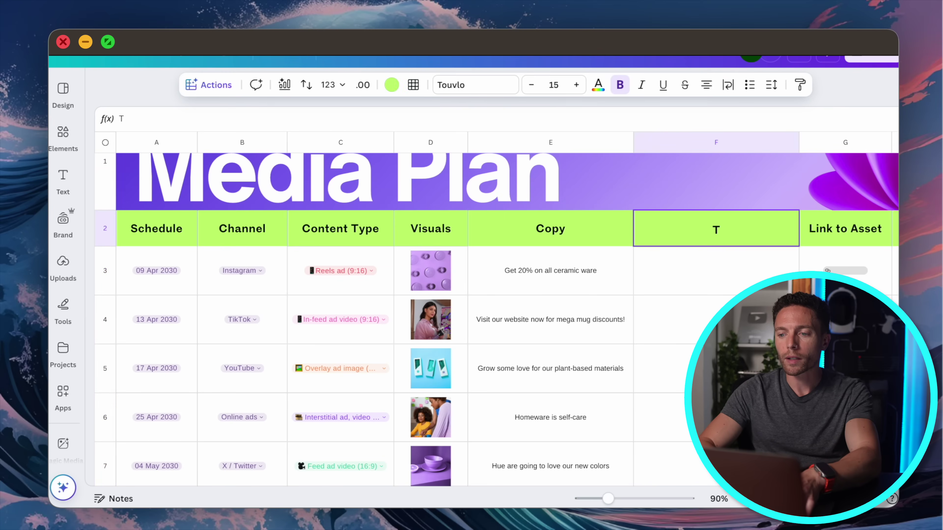
key("BackSpace")
type("Text")
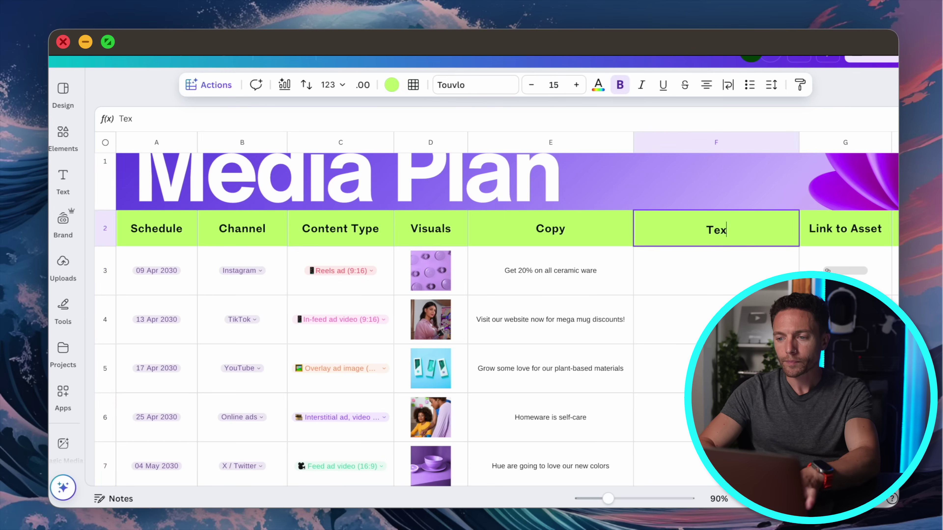
key("Return")
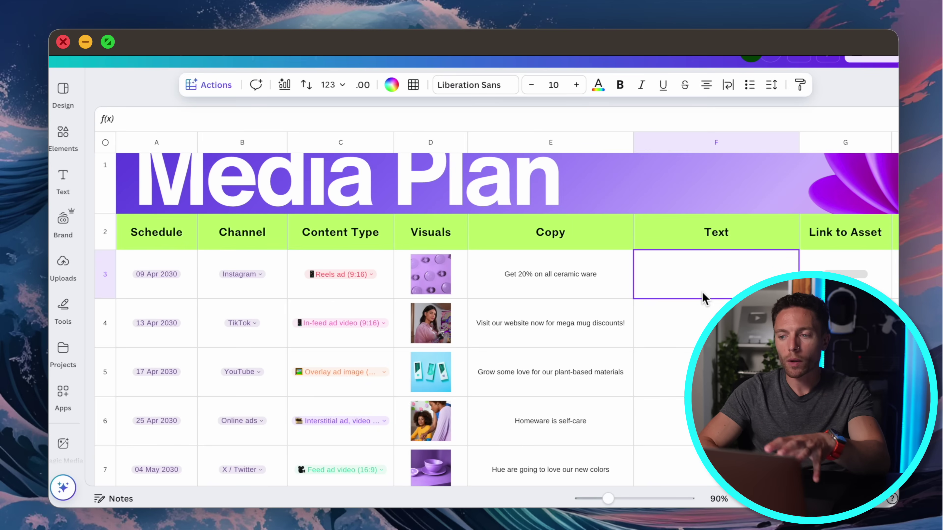
scroll(704, 297, "right", 6)
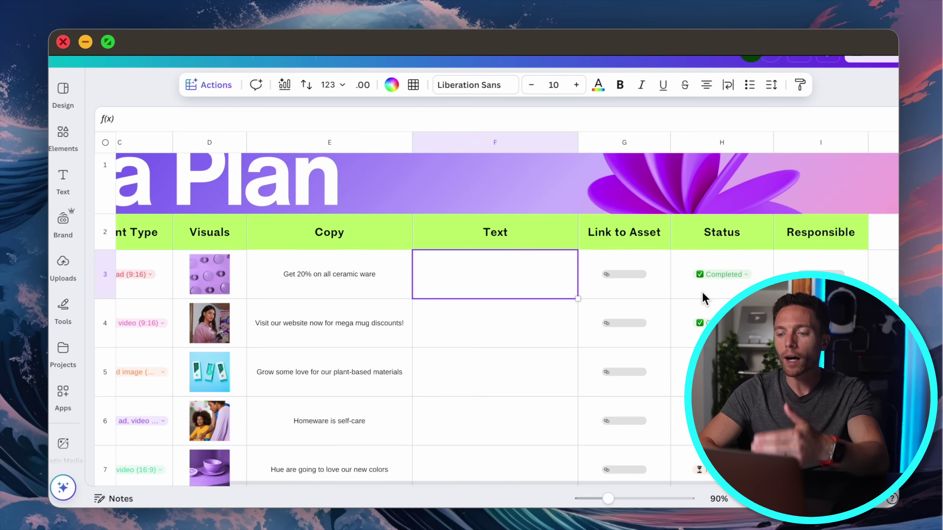
scroll(705, 297, "left", 6)
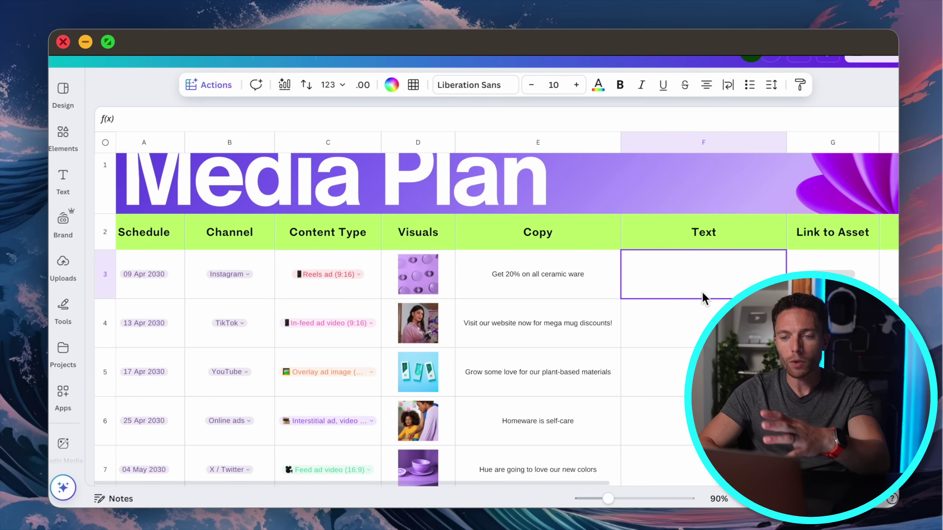
- Replace the first Channel entry, in row 3, with a date field set to Jun 3, 2025, and clear the cell again
left_click(271, 296)
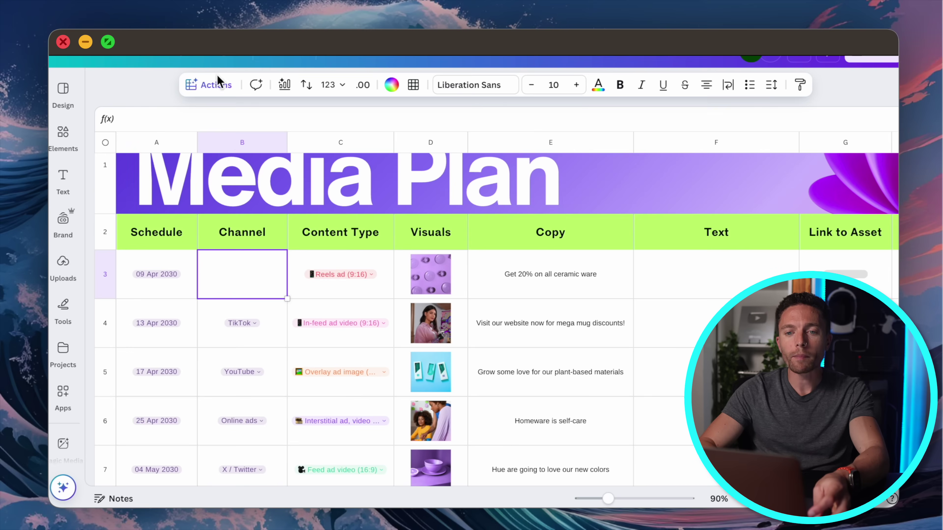
mouse_move(228, 59)
left_mouse_down()
mouse_move(150, 124)
mouse_move(254, 78)
left_mouse_up()
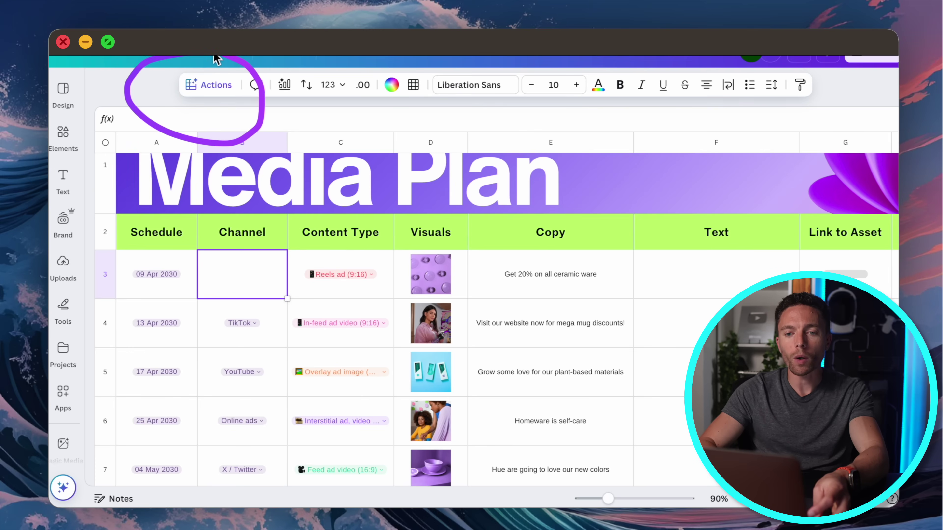
left_click(223, 95)
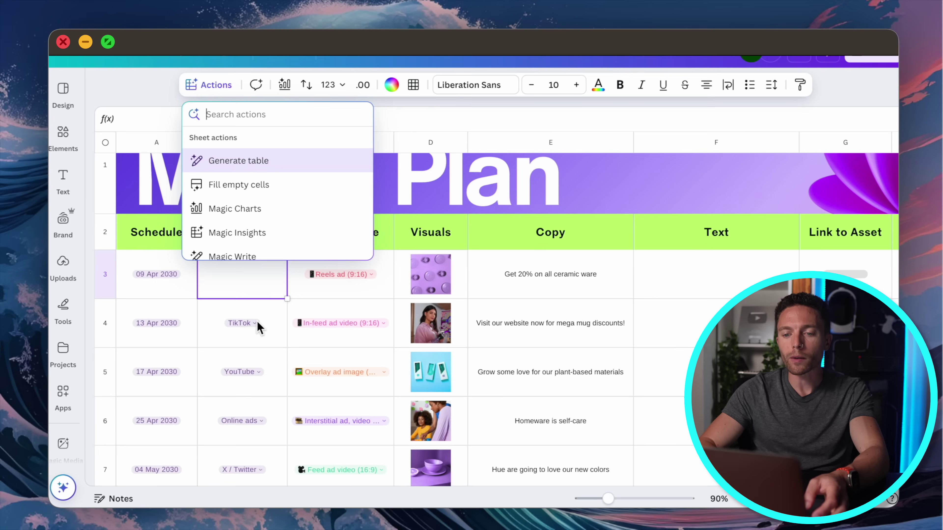
scroll(273, 204, "down", 5)
scroll(273, 205, "down", 3)
left_click(266, 200)
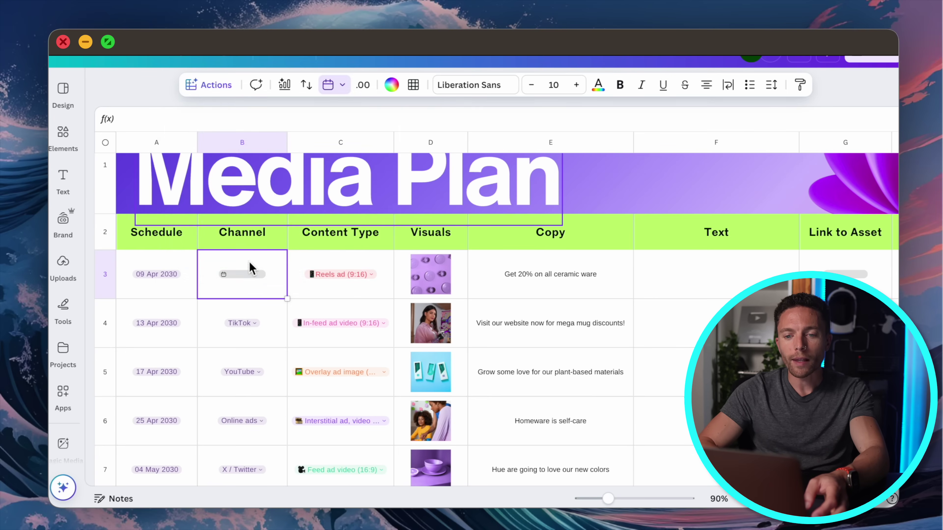
left_click(242, 274)
left_click(338, 346)
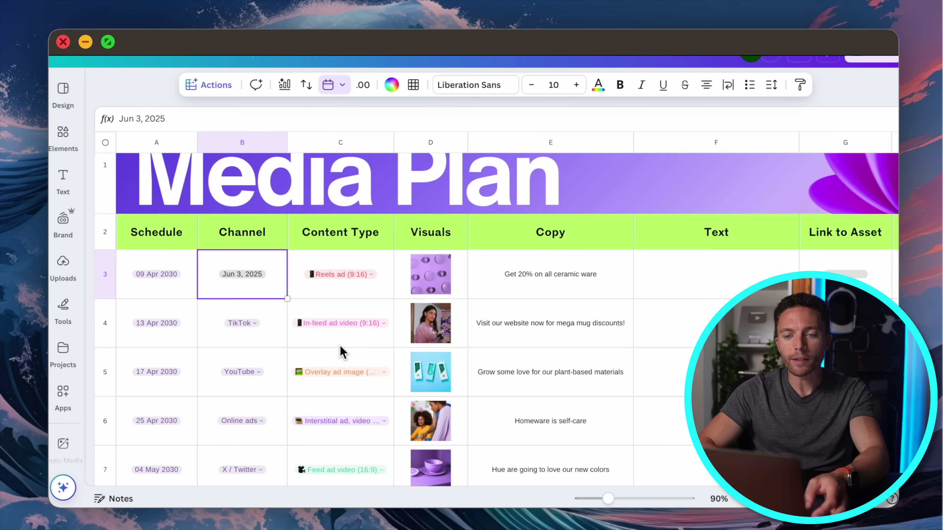
key("Delete")
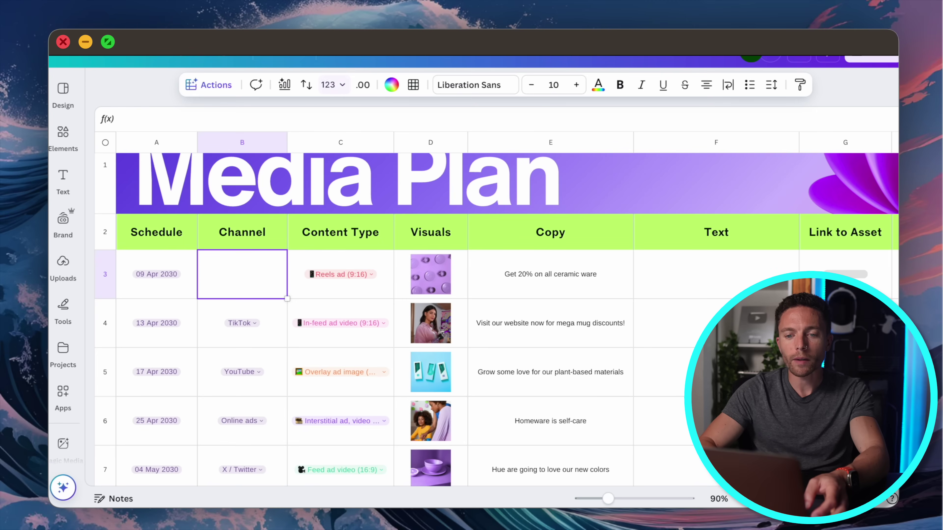
- Insert the document's existing channel dropdown (Instagram, X / Twitter, Facebook, TikTok) in the empty Channel cell of row 3 and choose TikTok
left_click(217, 88)
scroll(283, 226, "down", 3)
scroll(284, 227, "down", 5)
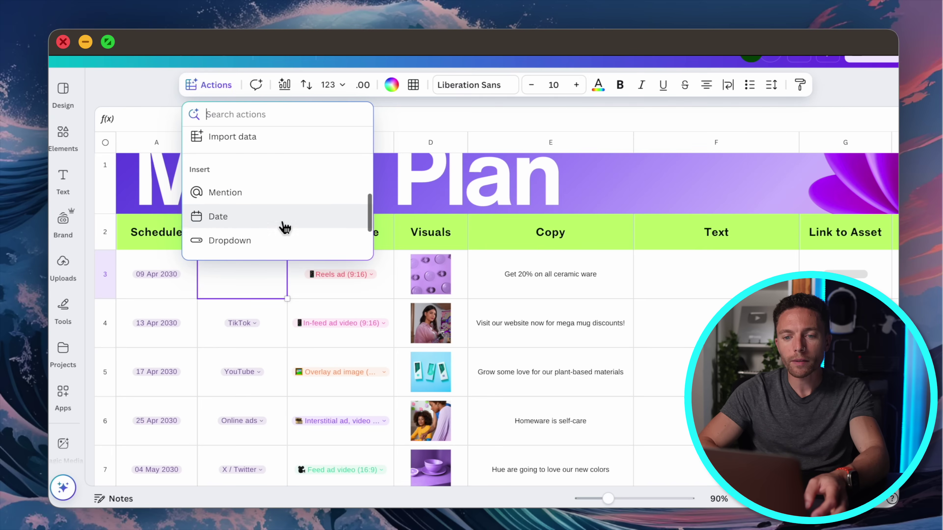
left_click(270, 220)
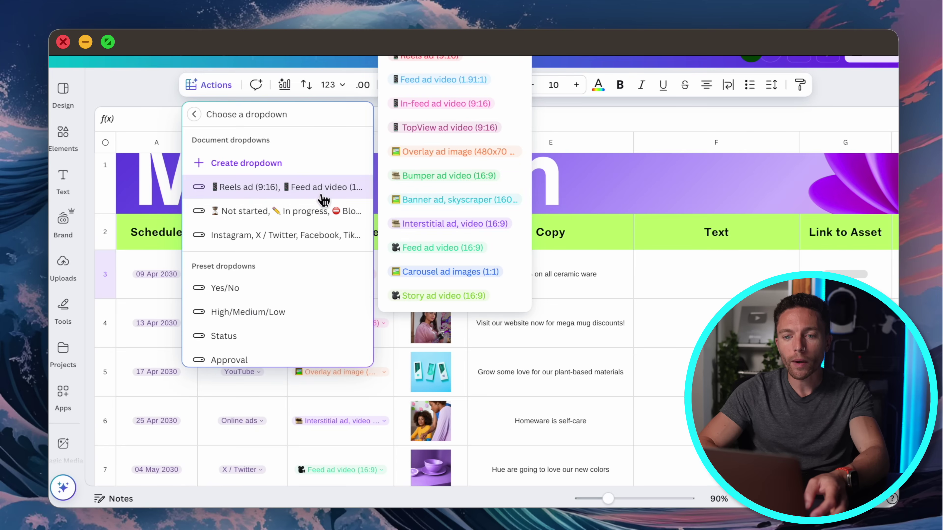
left_click(306, 245)
left_click(256, 278)
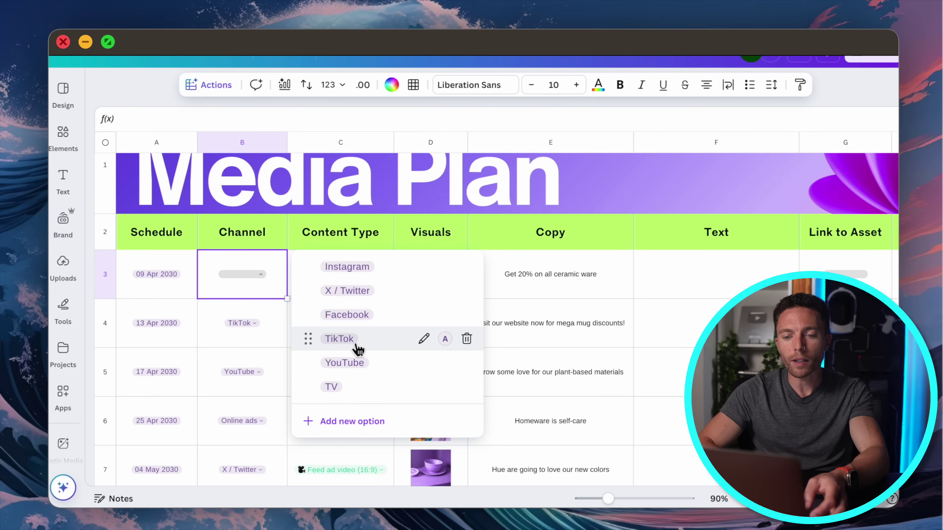
left_click(340, 338)
- Replace the "Media Plan" banner title with “The Daily Grind” Coffe Shop
scroll(262, 282, "down", 2)
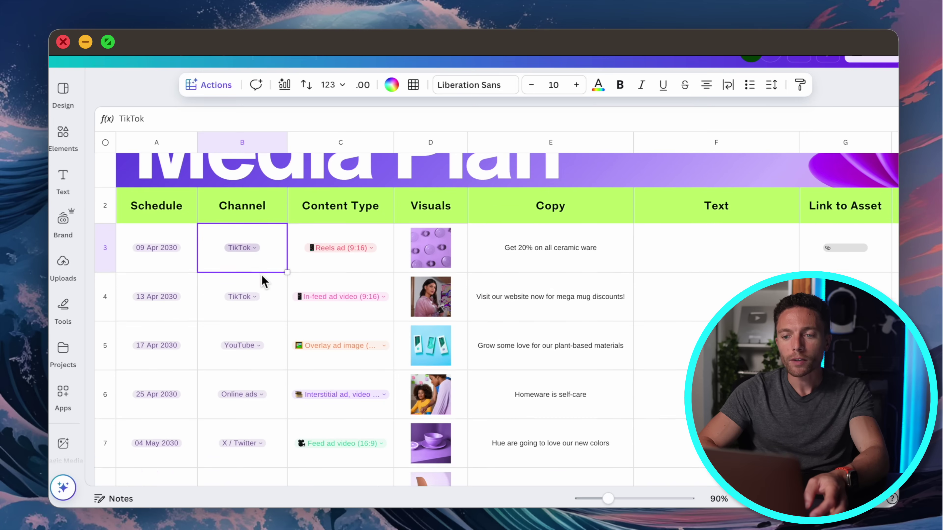
scroll(263, 281, "up", 2)
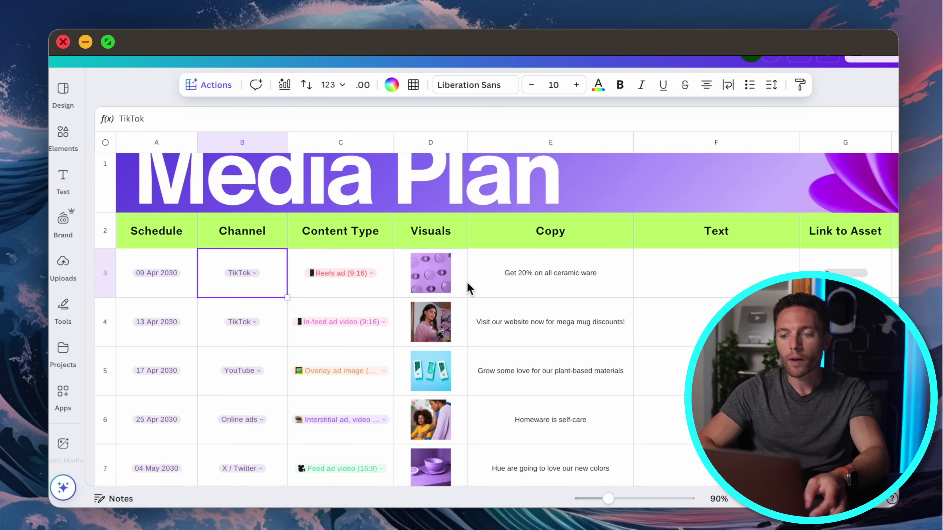
scroll(531, 293, "up", 2)
left_click(627, 284)
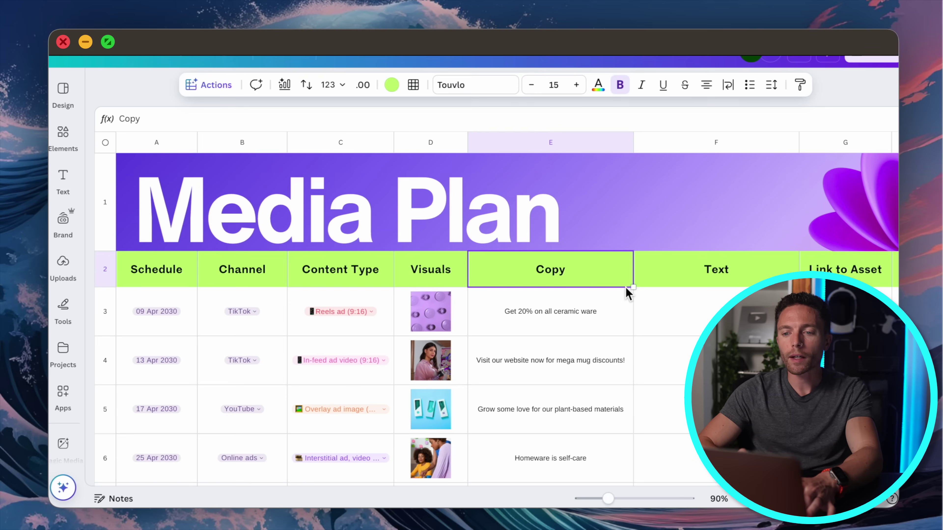
left_click(406, 236)
left_click(388, 234)
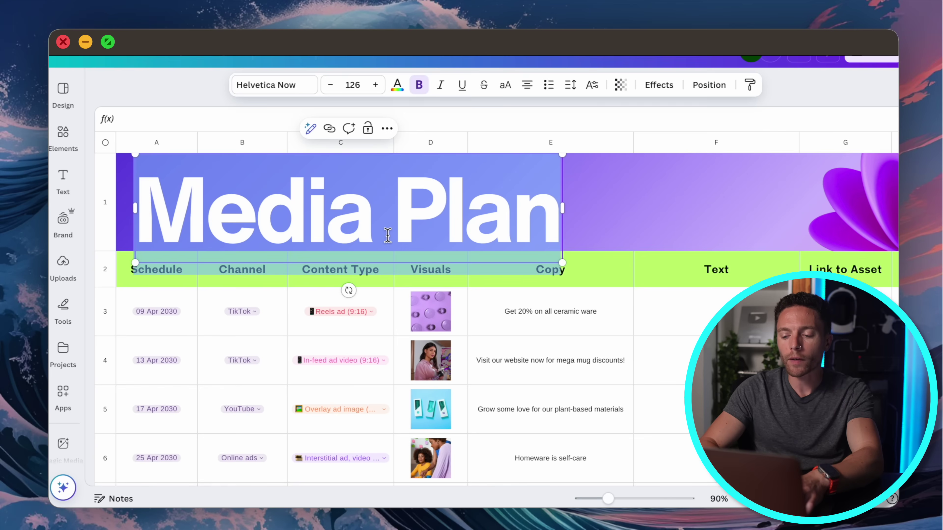
type("“The Dail")
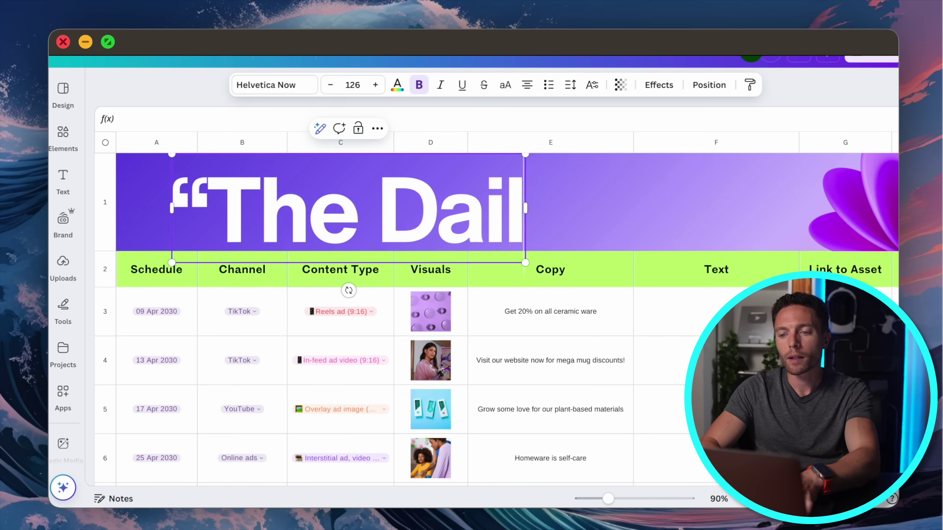
type("y")
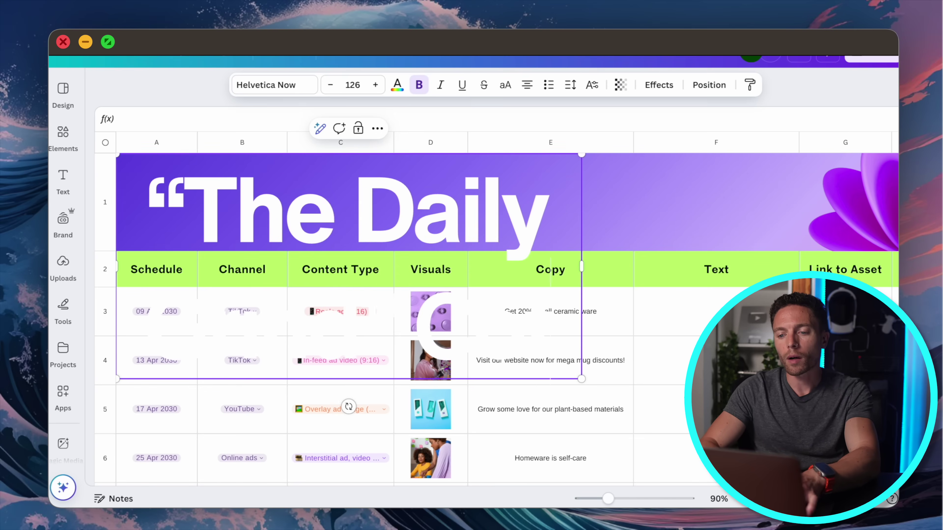
type(" Grind Plan")
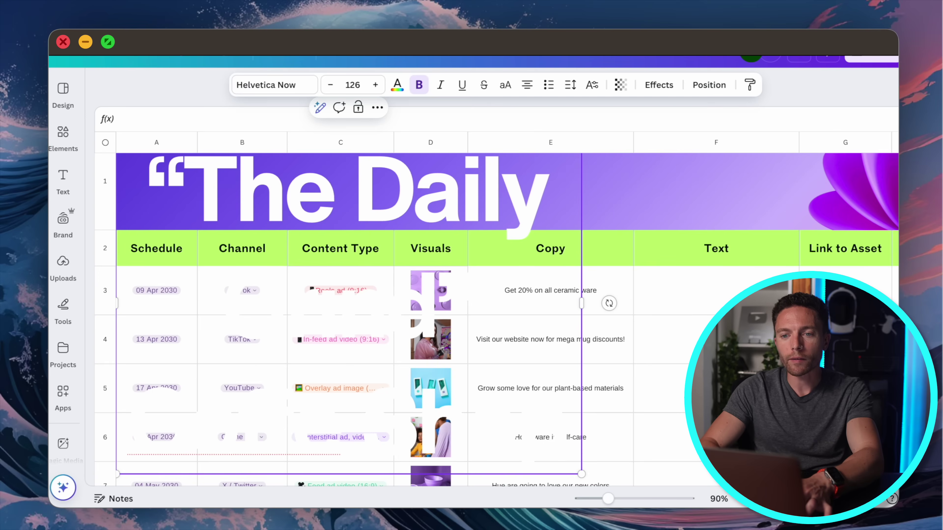
- Set the banner title's font size to 80 and widen its text box to about 1,201
left_click(353, 86)
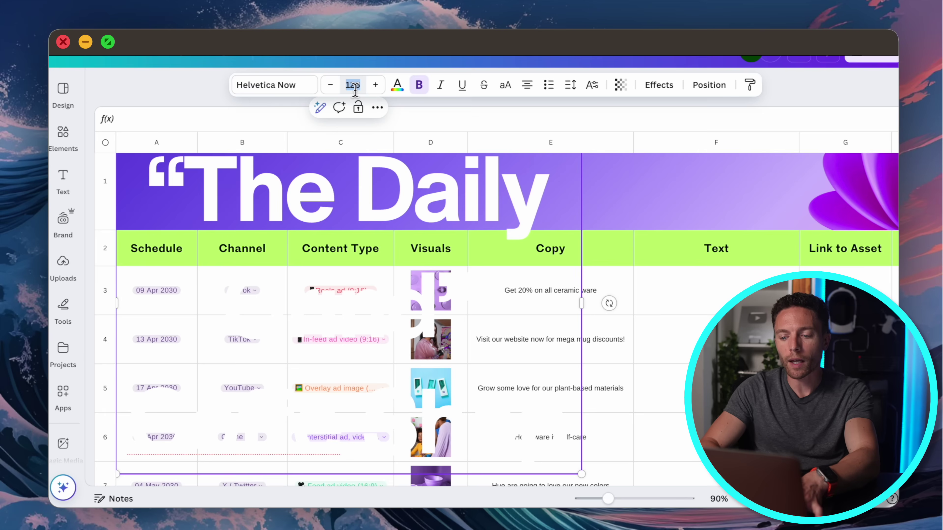
type("80")
key("Return")
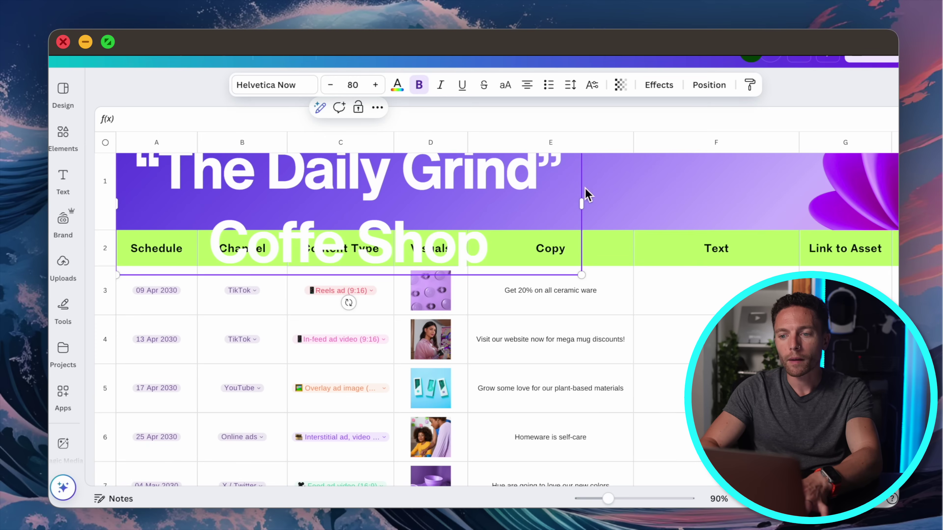
left_click_drag(585, 208, 765, 209)
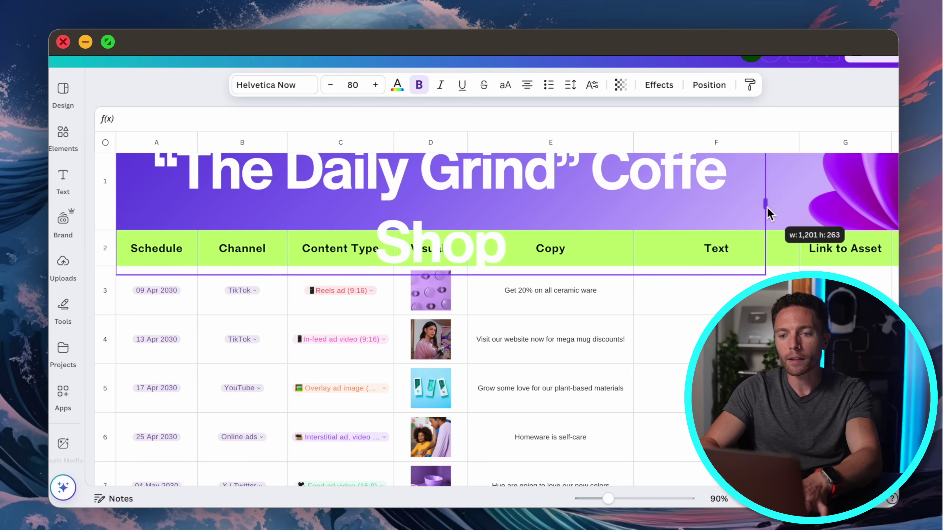
- Set the banner title's font size to 60 and move it down so it sits vertically inside the purple banner
left_click(353, 86)
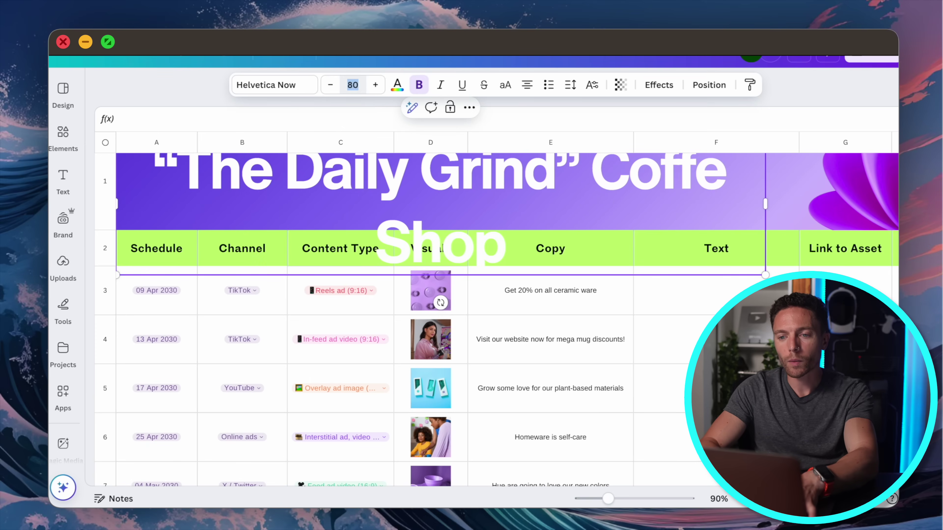
type("60")
key("Return")
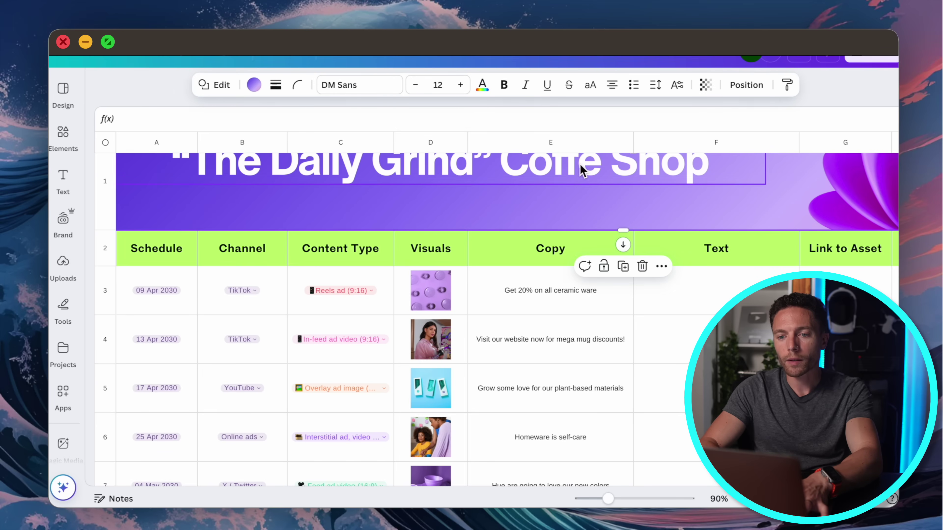
left_click_drag(581, 168, 585, 183)
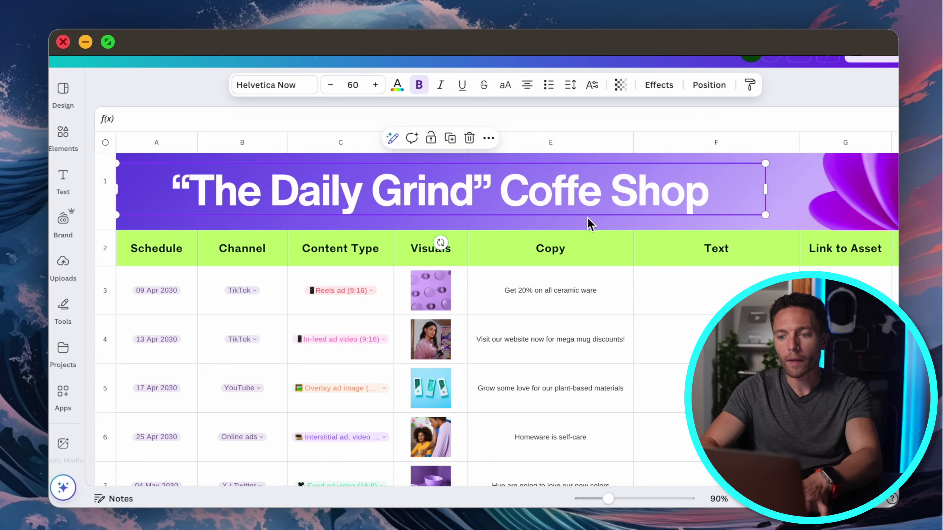
left_click(639, 291)
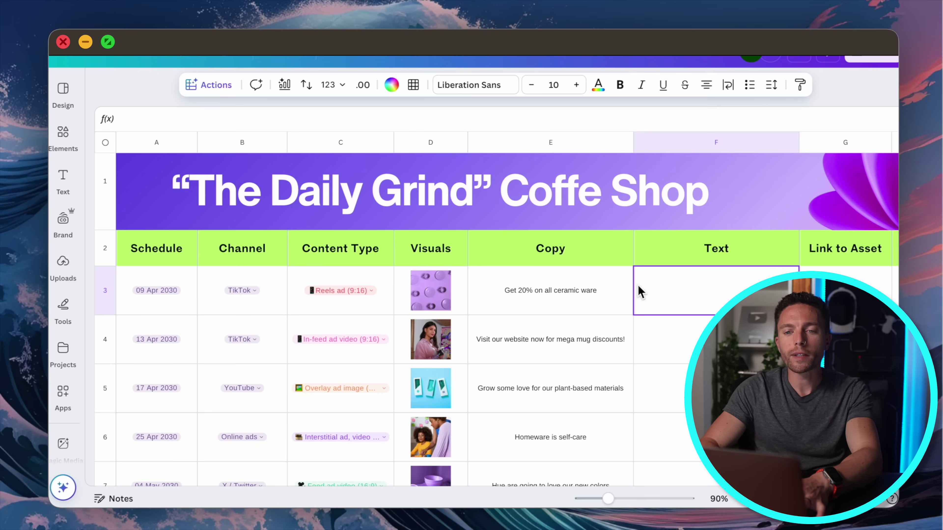
- Clear the contents of the Visuals, Copy and Text columns from row 3 through row 14
scroll(636, 305, "down", 3)
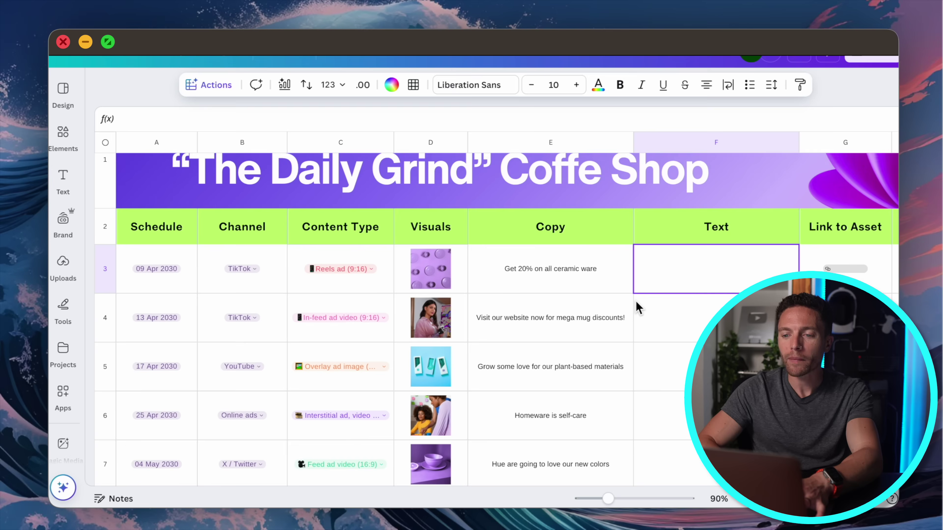
left_click(449, 174)
left_click(516, 177)
left_click(711, 166)
left_click(410, 183)
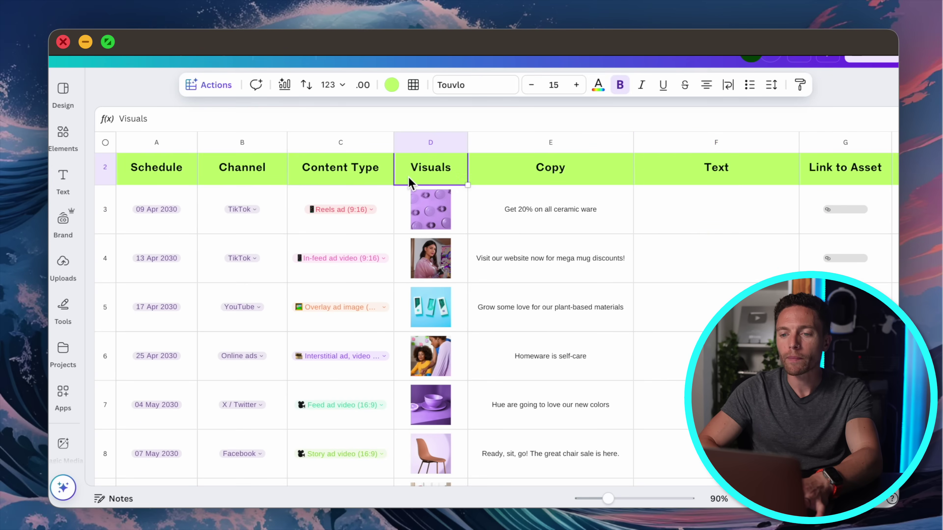
left_click_drag(431, 209, 668, 427)
key("Delete")
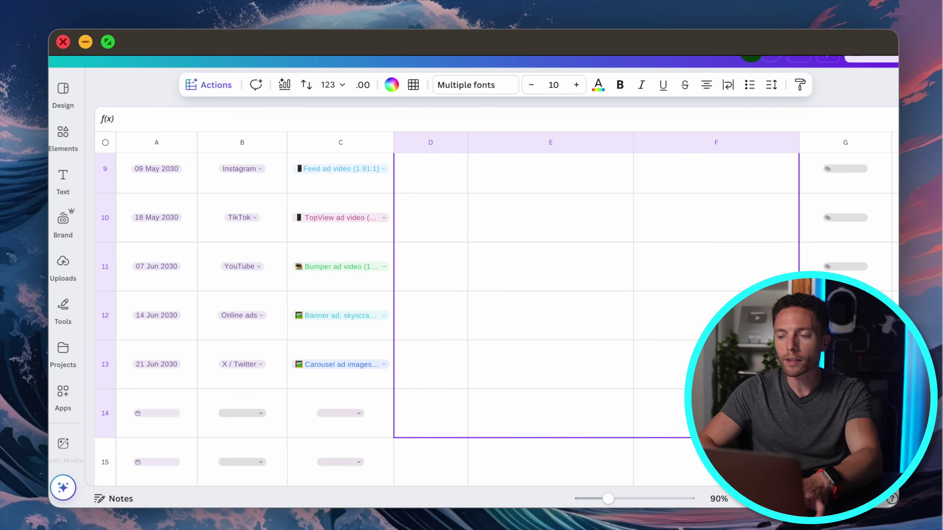
scroll(689, 289, "up", 10)
scroll(691, 290, "down", 2)
scroll(691, 289, "up", 3)
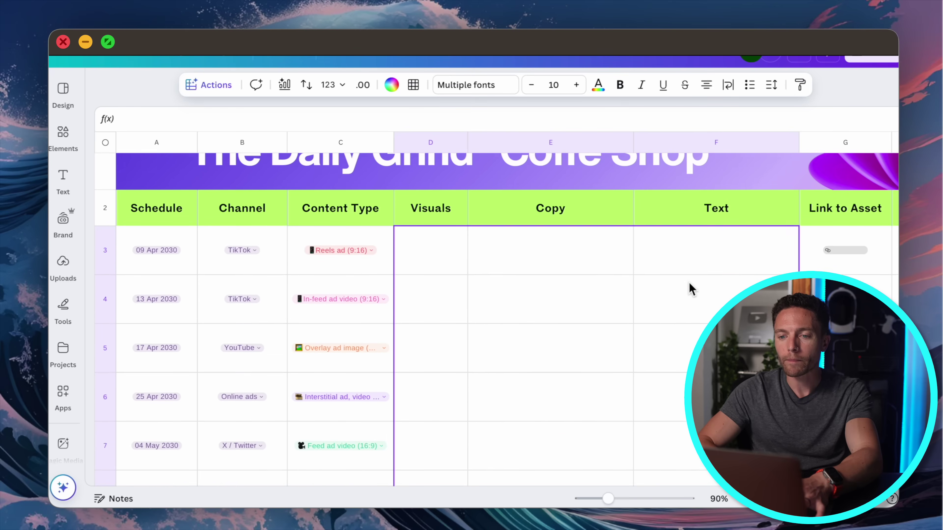
- Start a Magic Write prompt for the Copy cells from row 3 down, requesting varied promotional, educational and community-focused captions with relevant hashtags
left_click(476, 282)
left_click(457, 271)
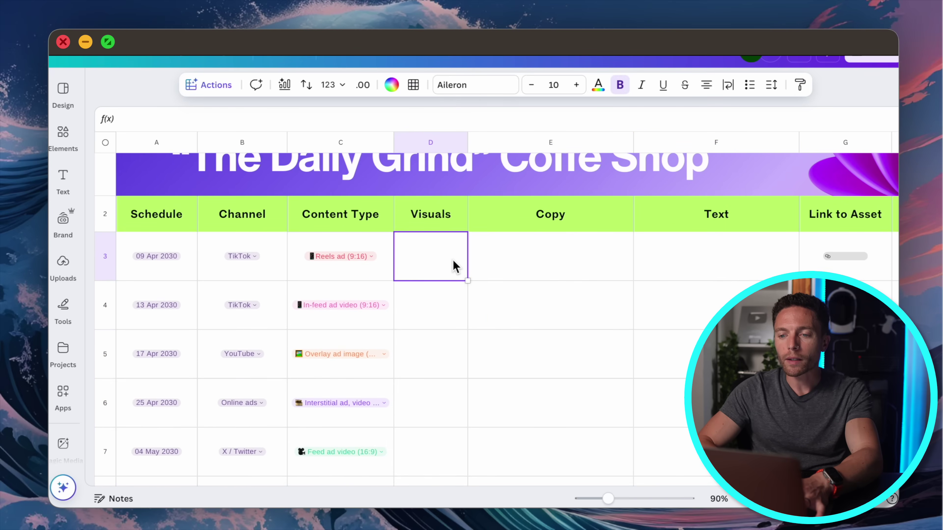
scroll(453, 268, "down", 1)
left_click(542, 244)
scroll(541, 245, "down", 2)
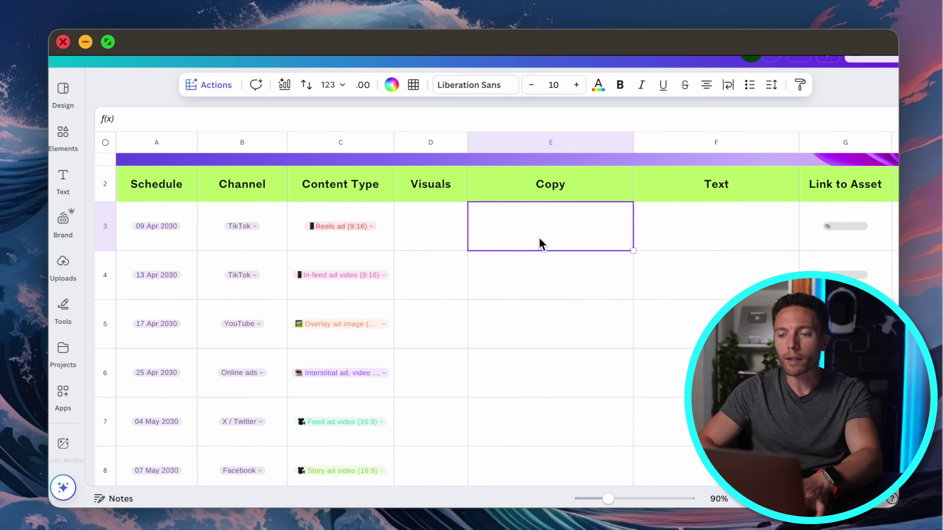
scroll(541, 244, "down", 15)
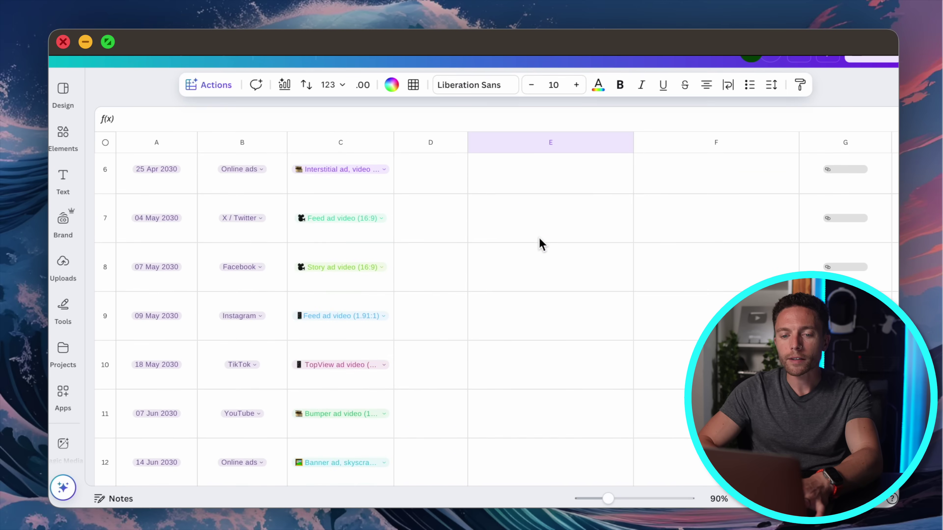
left_click(534, 314, "shift")
scroll(533, 313, "up", 15)
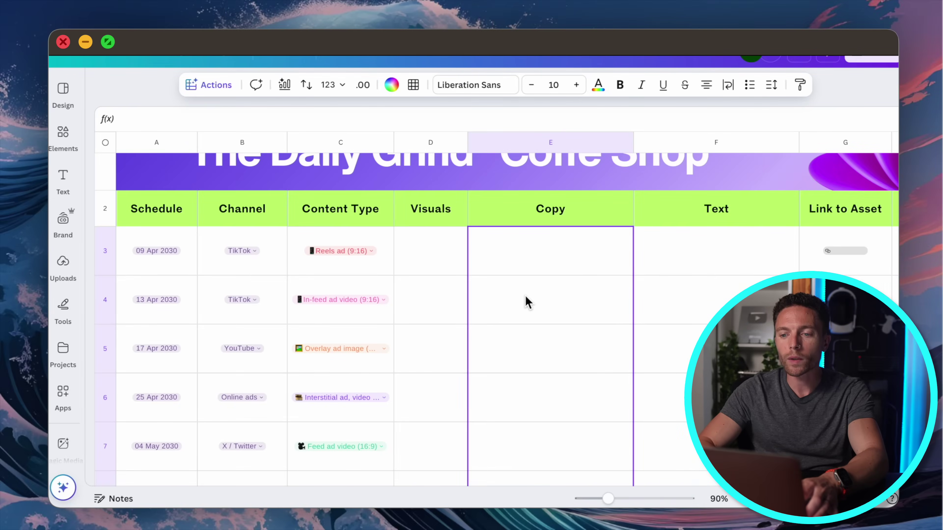
scroll(525, 392, "down", 5)
scroll(525, 391, "up", 5)
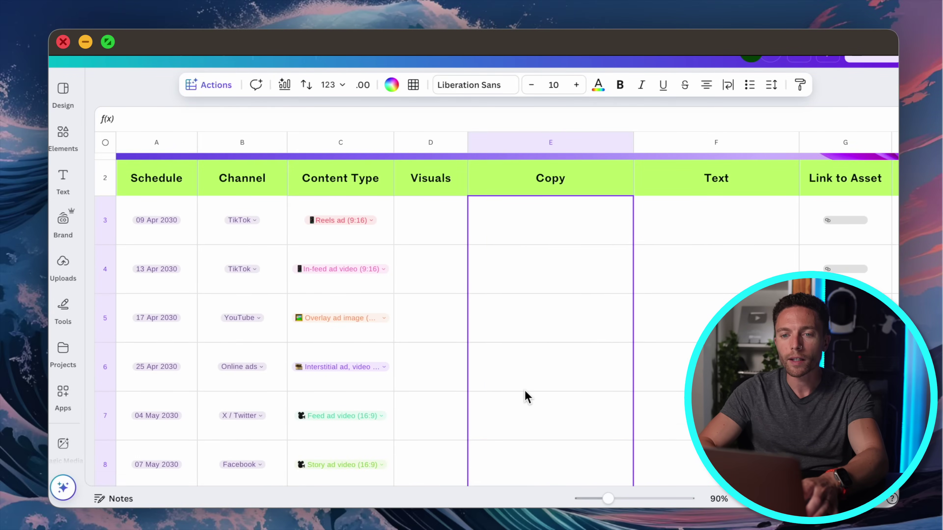
left_click(222, 93)
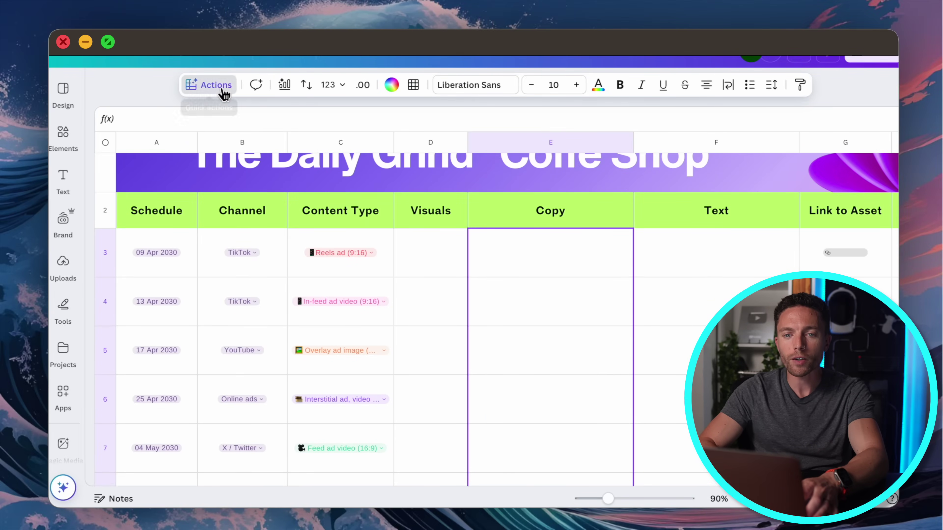
scroll(314, 200, "down", 1)
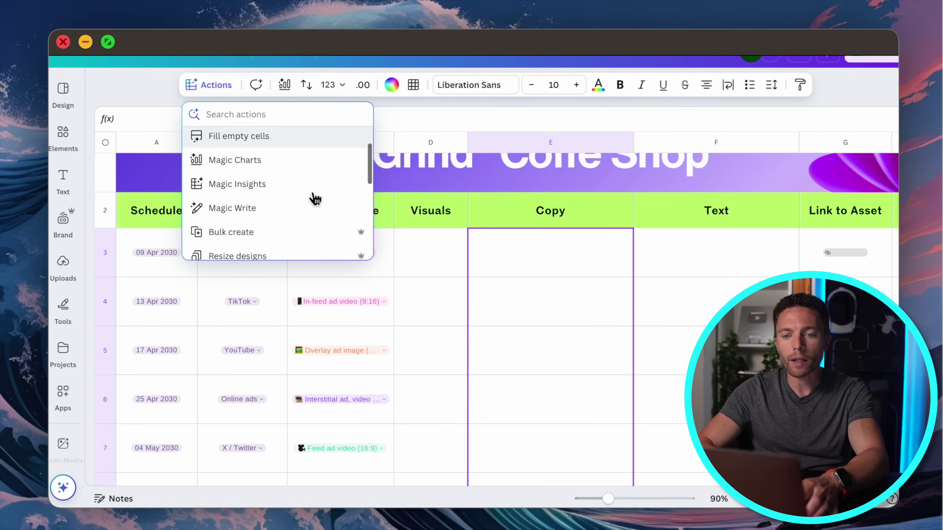
left_click(281, 218)
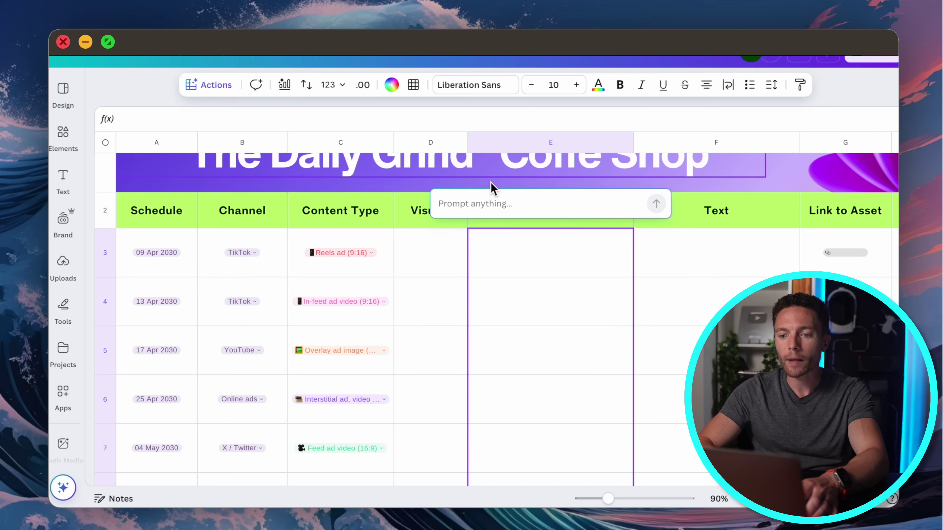
key("super+v")
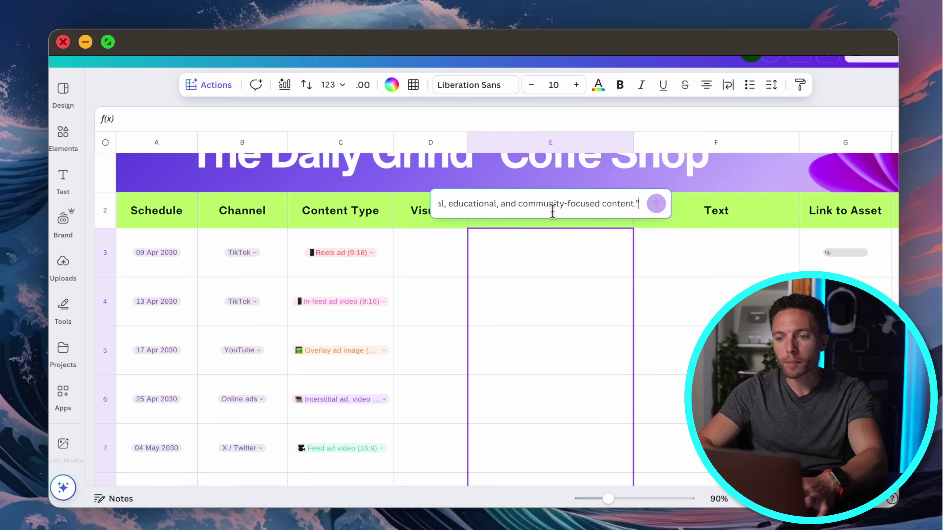
- Read through the caption prompt, from the call to action and hashtags request to its end
left_click_drag(560, 208, 445, 203)
left_click(483, 206)
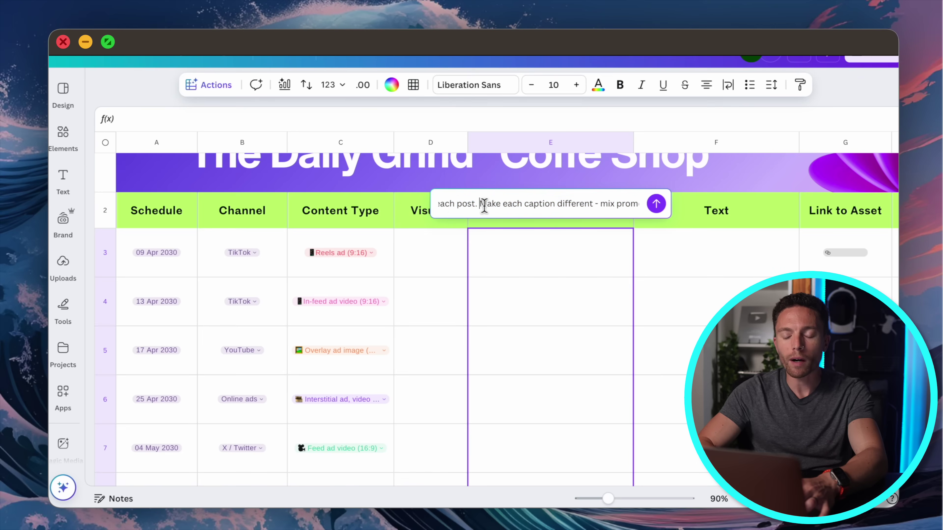
scroll(476, 207, "left", 5)
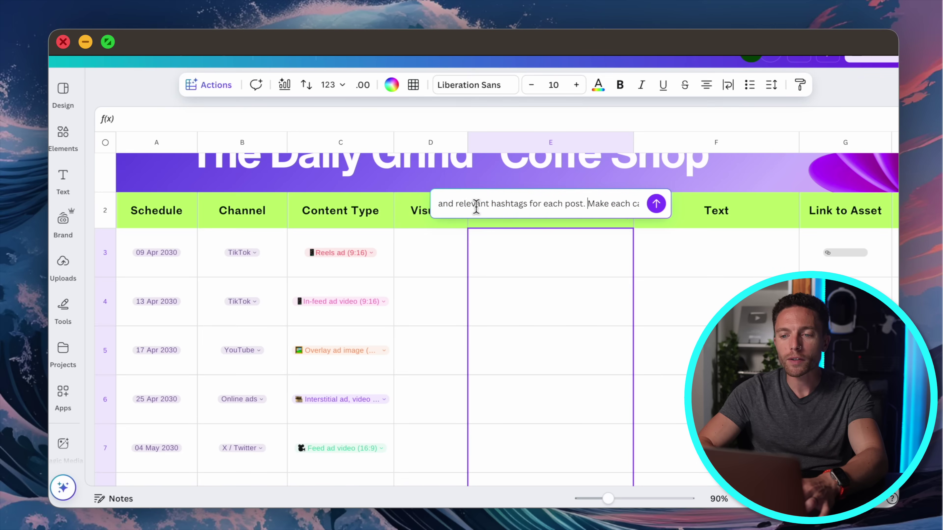
scroll(477, 206, "left", 2)
scroll(477, 206, "right", 8)
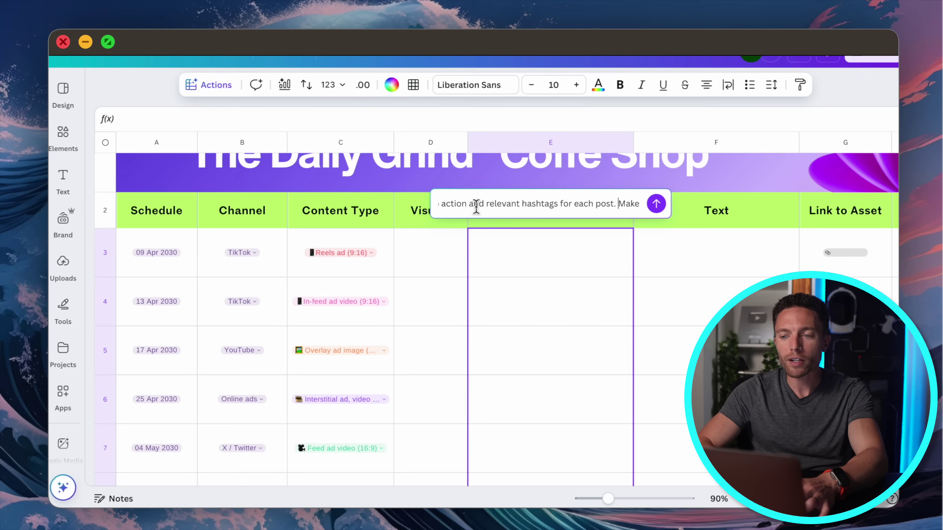
scroll(477, 206, "right", 8)
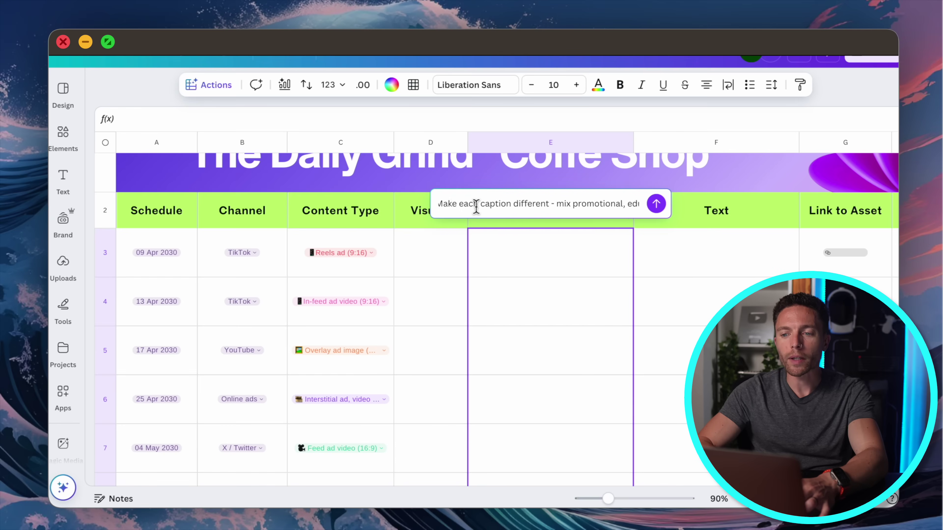
scroll(477, 206, "right", 5)
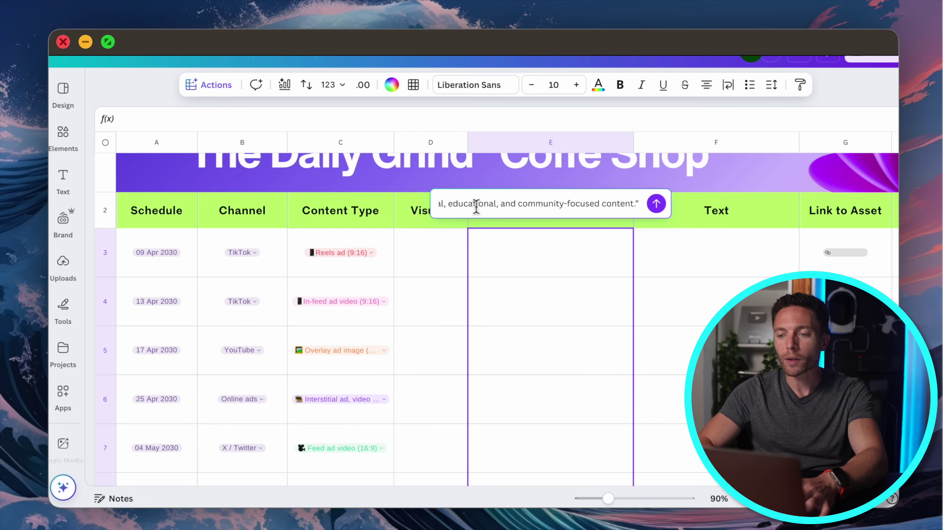
- Generate the captions from the prompt, insert them into the Copy column from row 3, and look them over
left_click(657, 204)
scroll(554, 386, "down", 5)
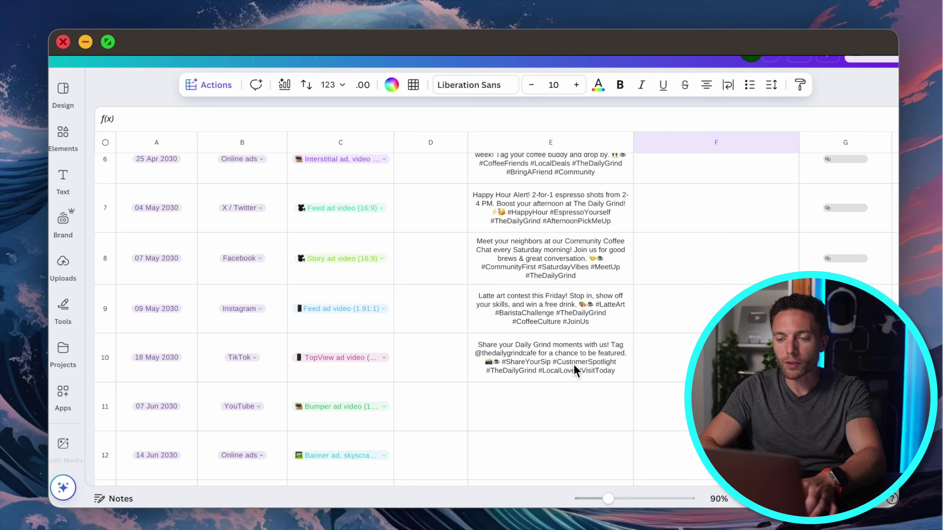
scroll(539, 335, "up", 5)
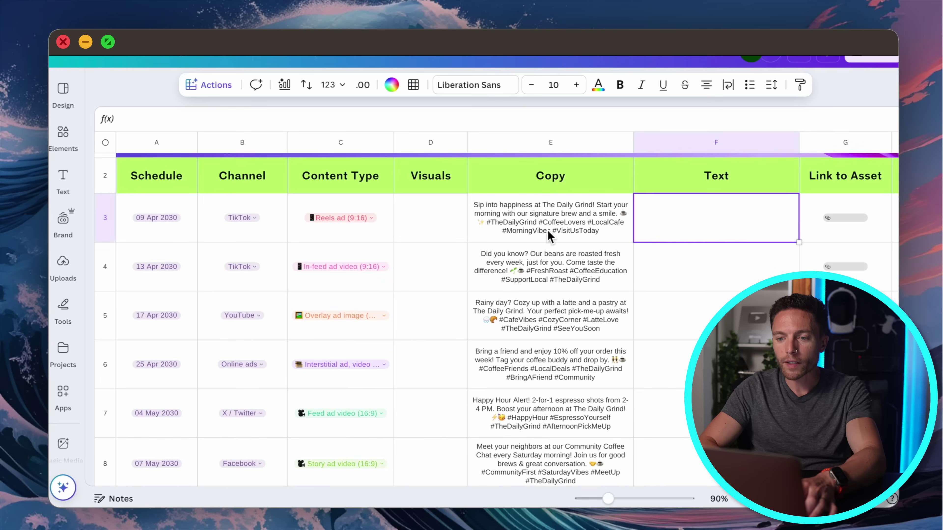
scroll(548, 235, "down", 5)
scroll(547, 230, "up", 6)
scroll(537, 301, "down", 2)
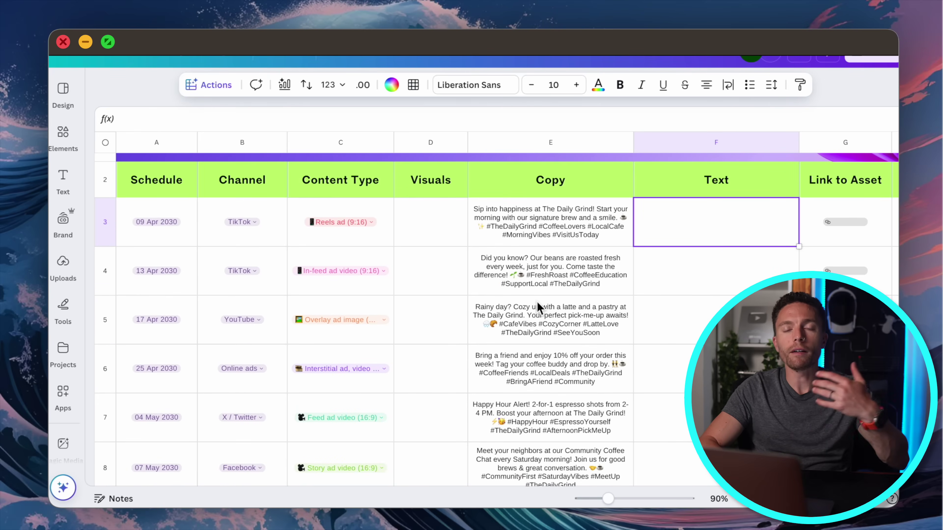
scroll(537, 302, "down", 1)
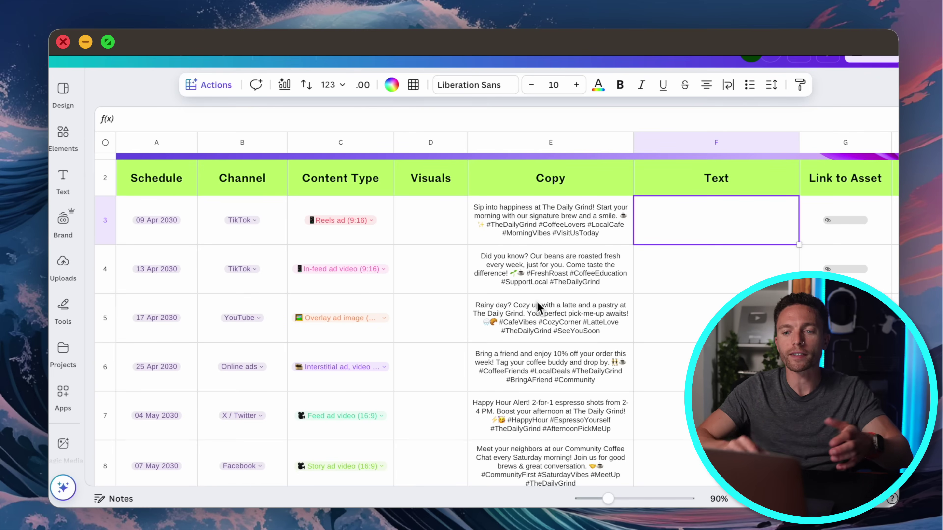
- Enter a Magic Write prompt for the Visuals cells in rows 3 to 10, requesting 30 unique, engaging Daily Grind photos based on the captions and titles
left_click(459, 237)
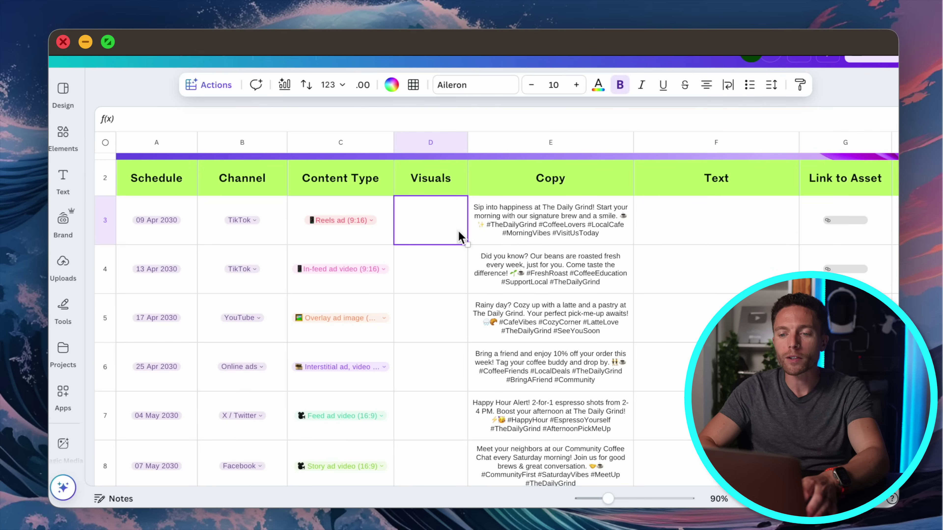
scroll(460, 234, "down", 3)
left_click_drag(454, 210, 438, 491)
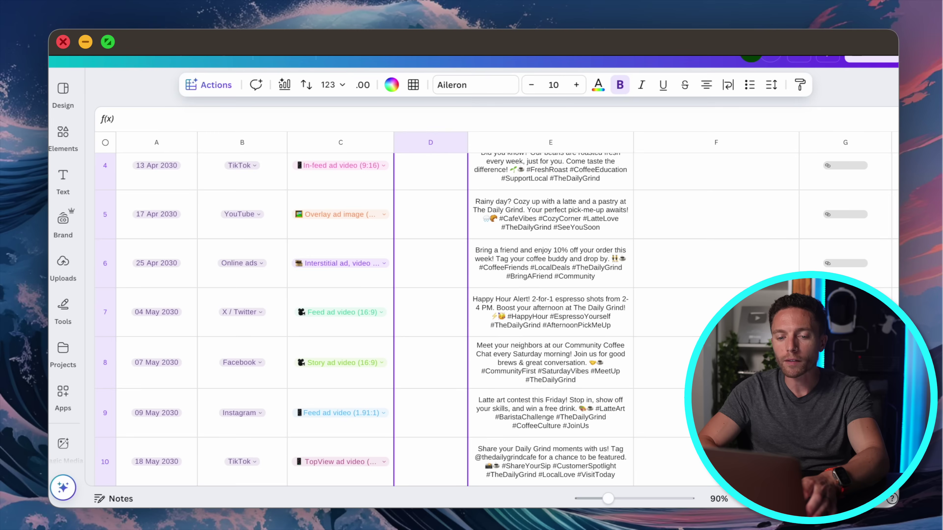
scroll(435, 368, "down", 2)
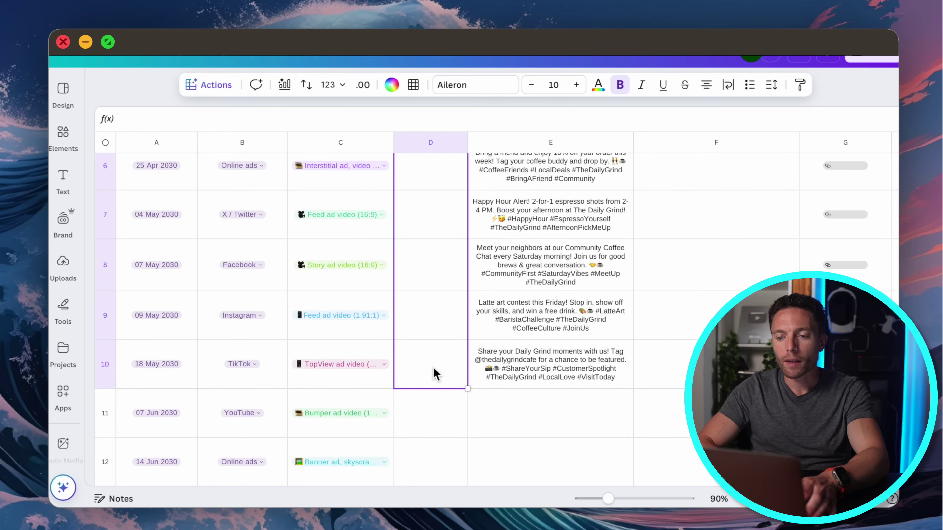
left_click(215, 87)
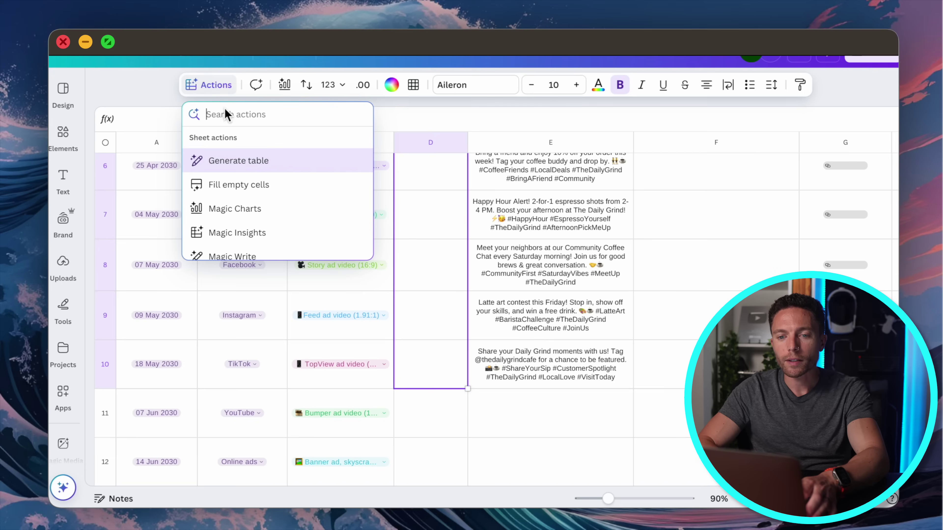
scroll(271, 223, "down", 2)
left_click(270, 222)
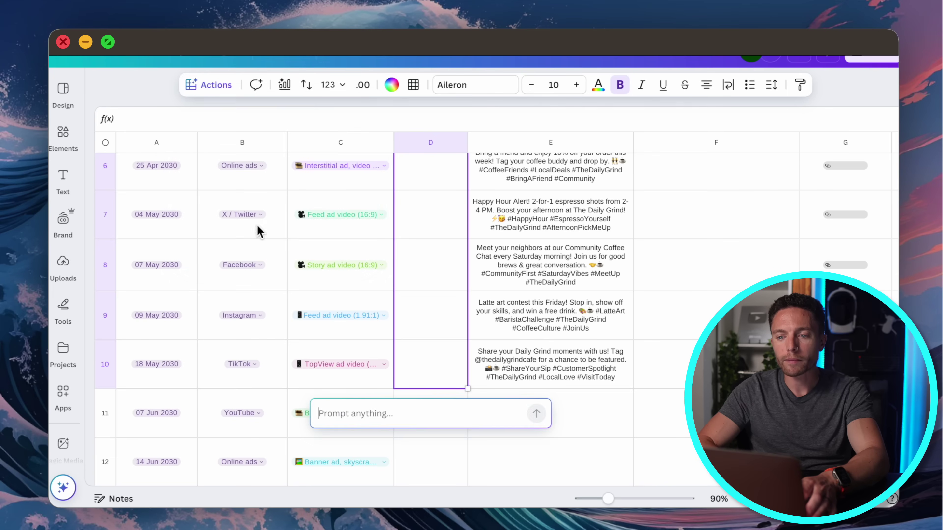
key("super+v")
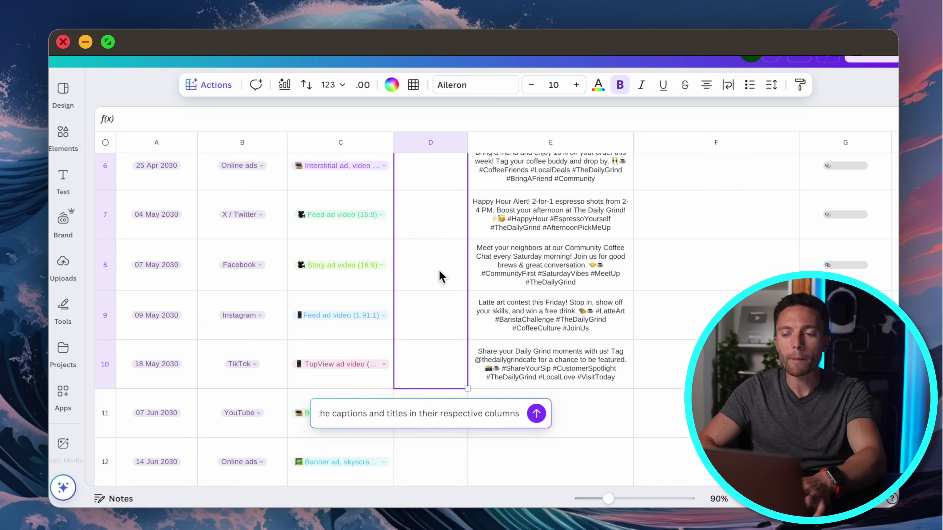
- Generate the photo descriptions and insert them into the Visuals column from row 3 through row 10
left_click(537, 413)
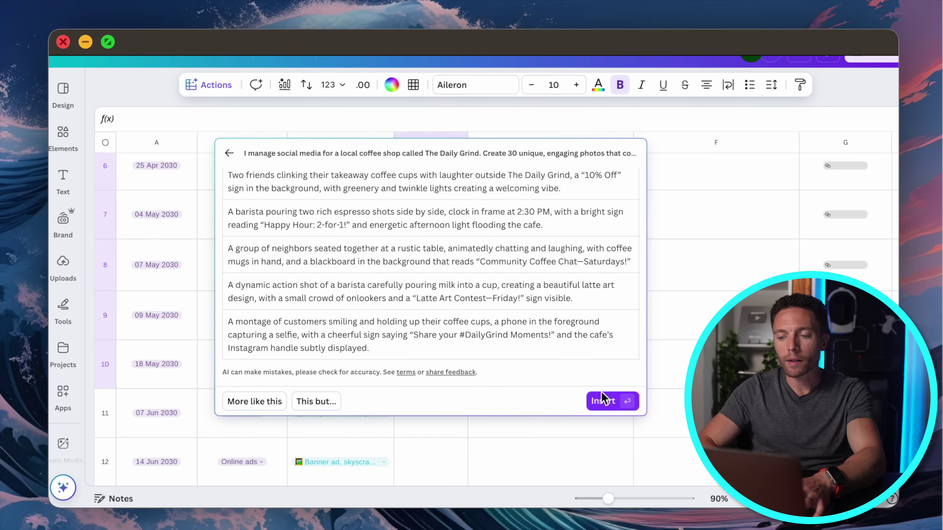
left_click(624, 401)
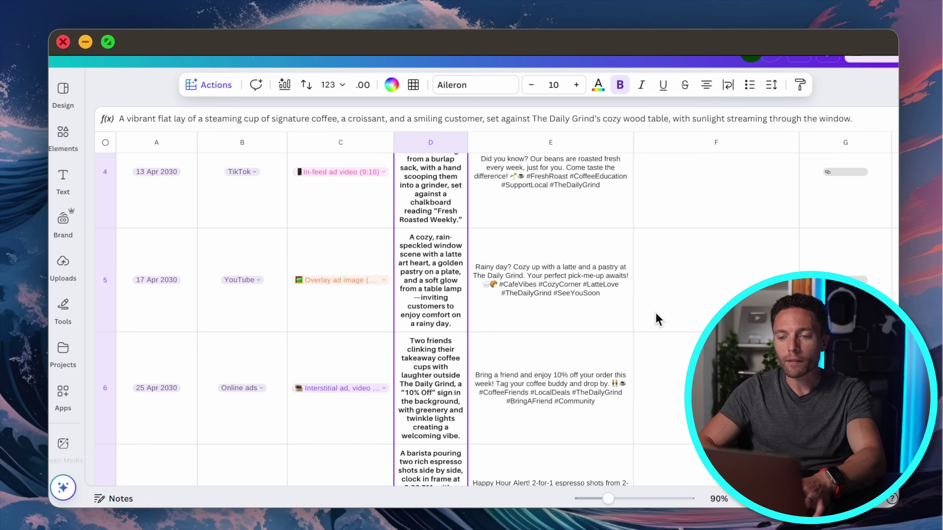
scroll(655, 312, "up", 5)
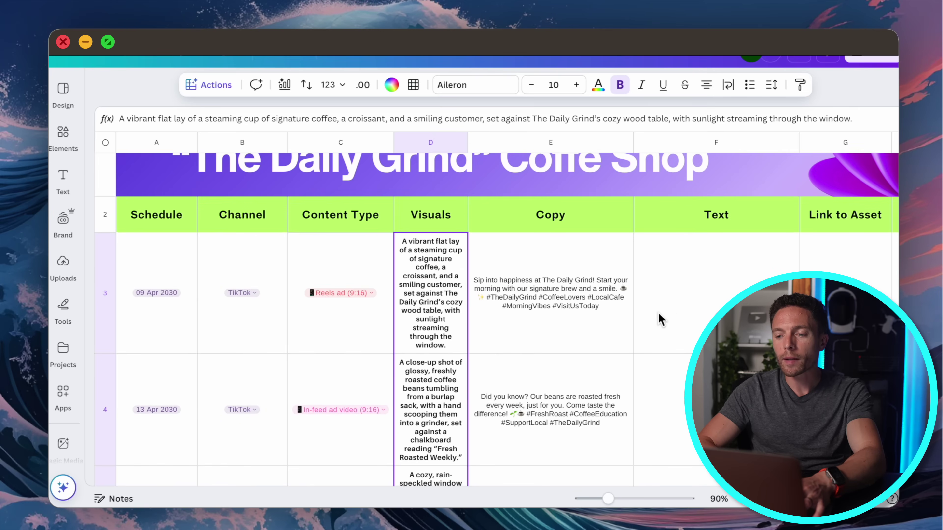
- Fill the Text column in rows 3 to 10 with Magic Write titles, using a prompt that refers to the captions and visuals
left_click(689, 295)
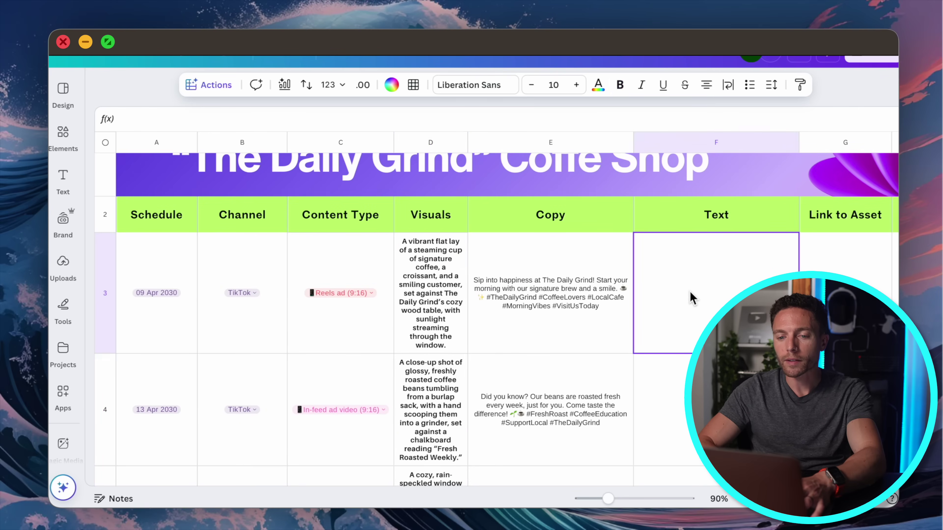
scroll(690, 296, "down", 5)
scroll(691, 297, "down", 5)
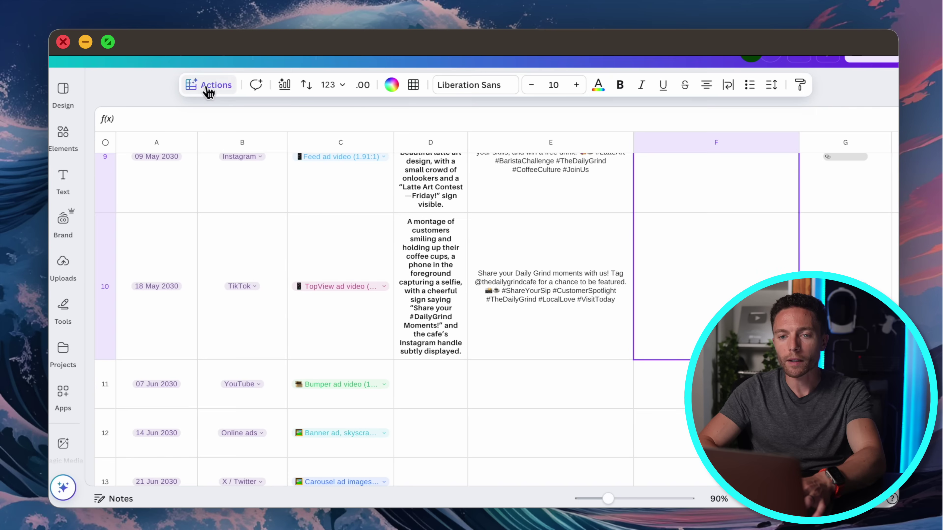
left_click(208, 87)
scroll(274, 209, "down", 2)
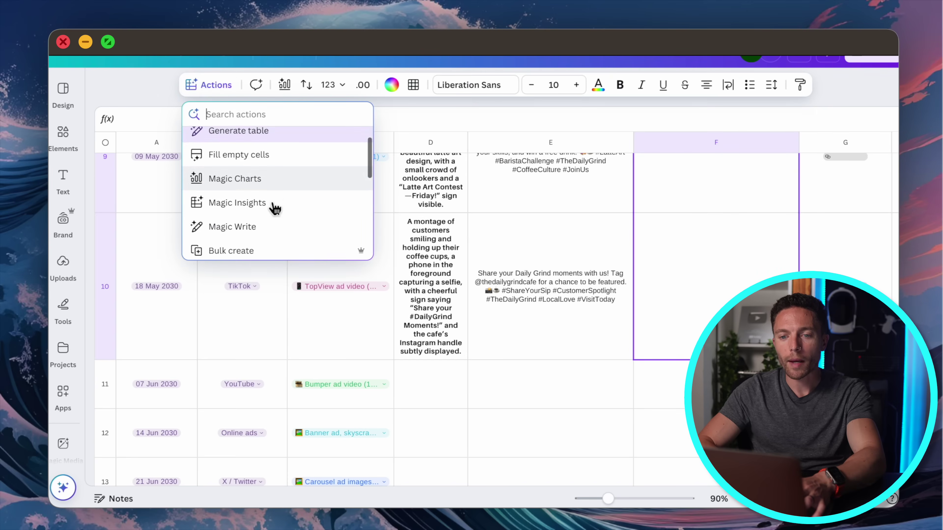
left_click(268, 223)
key("super+v")
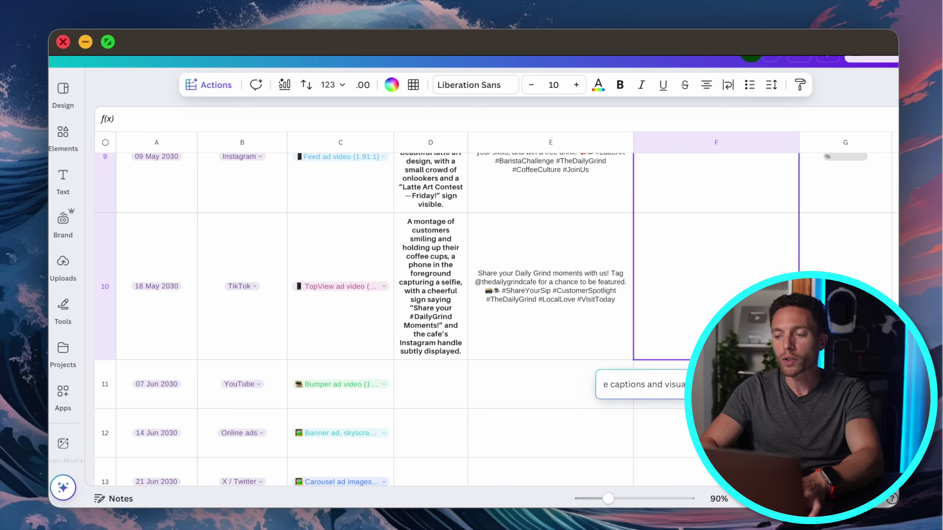
left_click(869, 400)
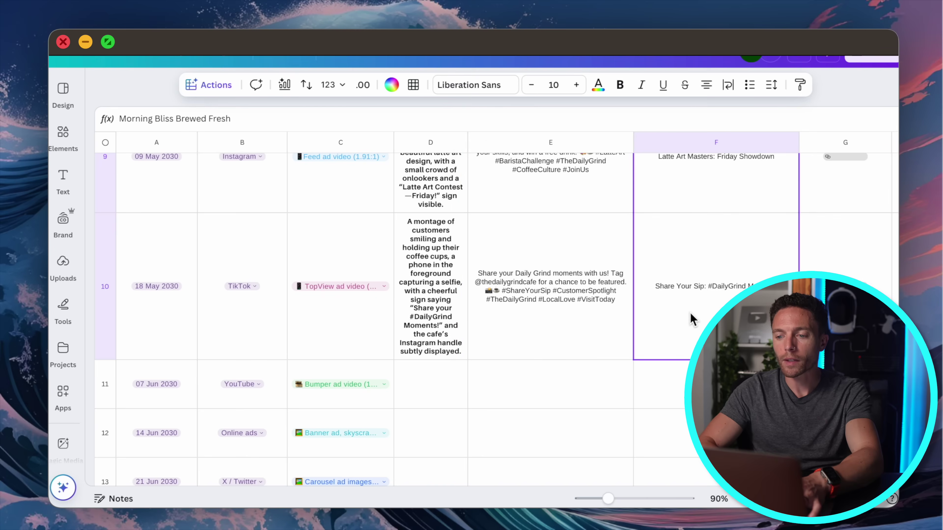
scroll(690, 314, "up", 10)
scroll(690, 314, "up", 10)
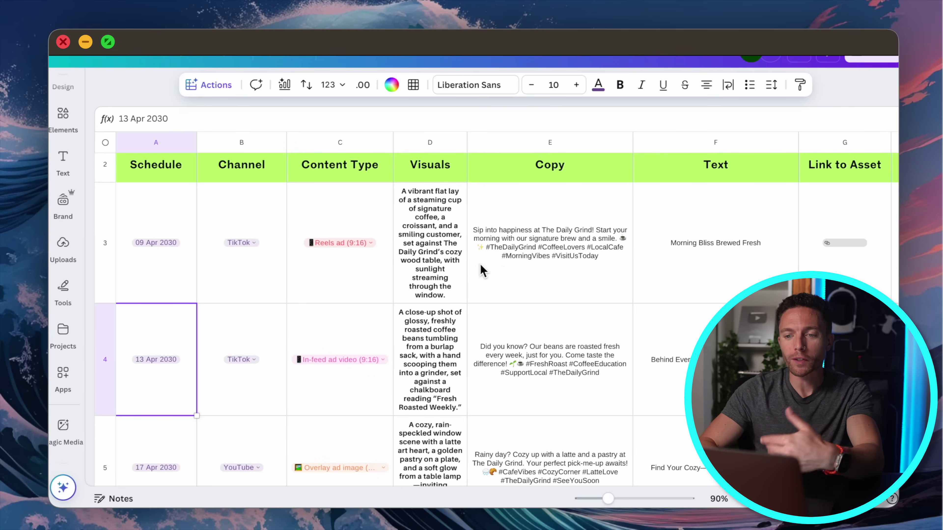
- Copy the coffee and croissant photo description from the Visuals cell in row 3 and empty that cell
left_click(433, 249)
double_click(433, 250)
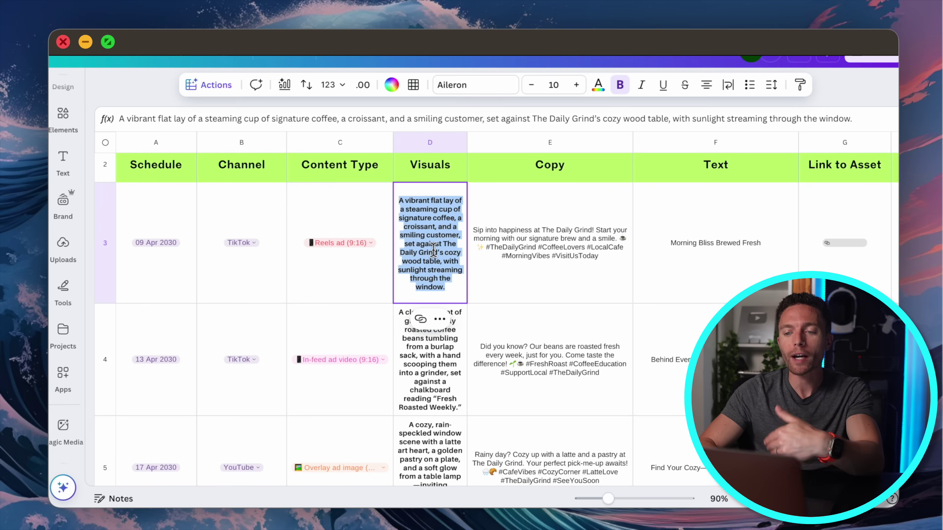
left_click(441, 320)
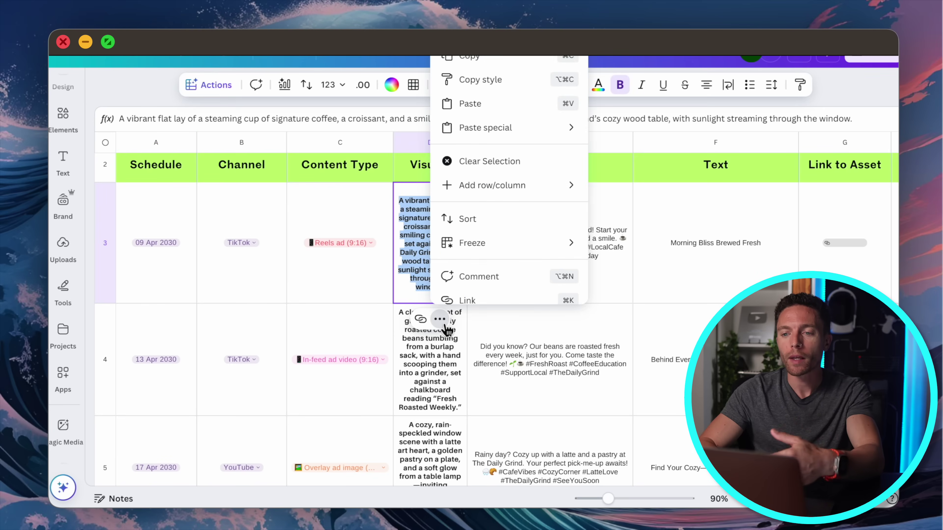
left_click(427, 299)
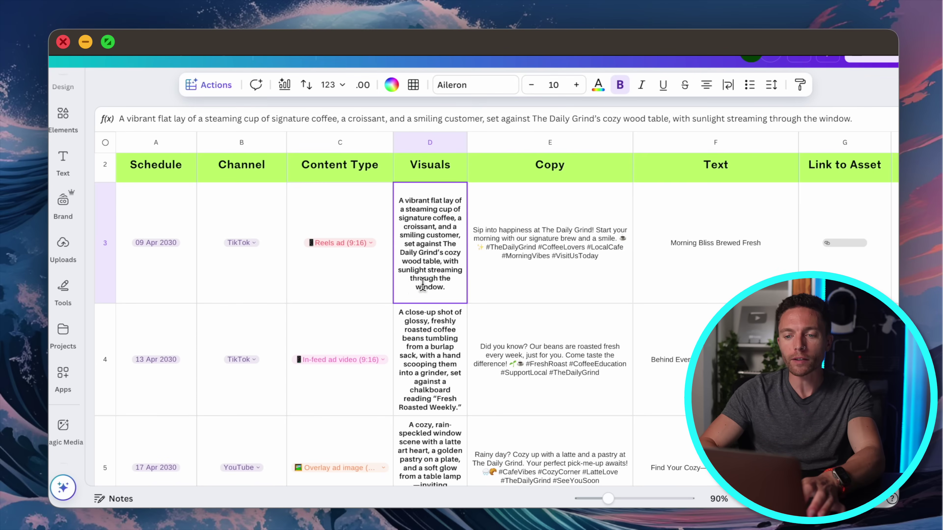
triple_click(423, 283)
key("super+c")
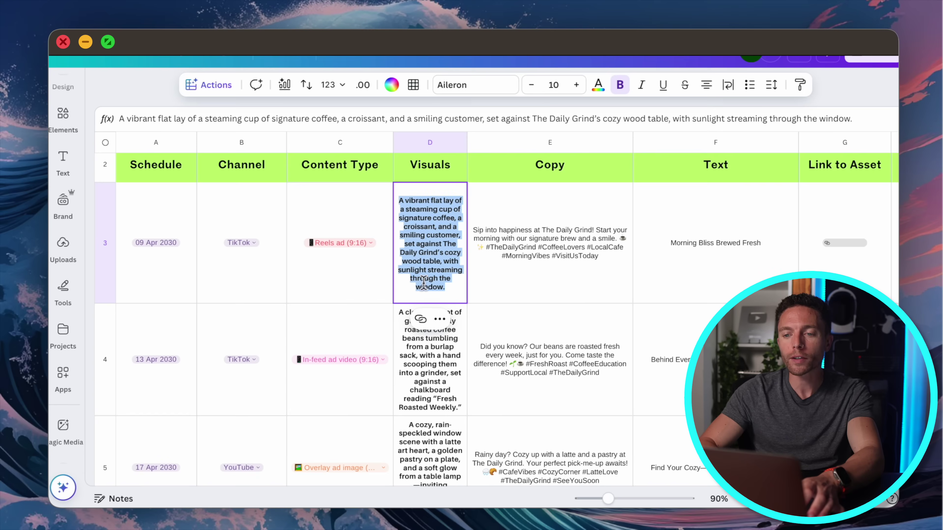
right_click(430, 255)
left_click(445, 194)
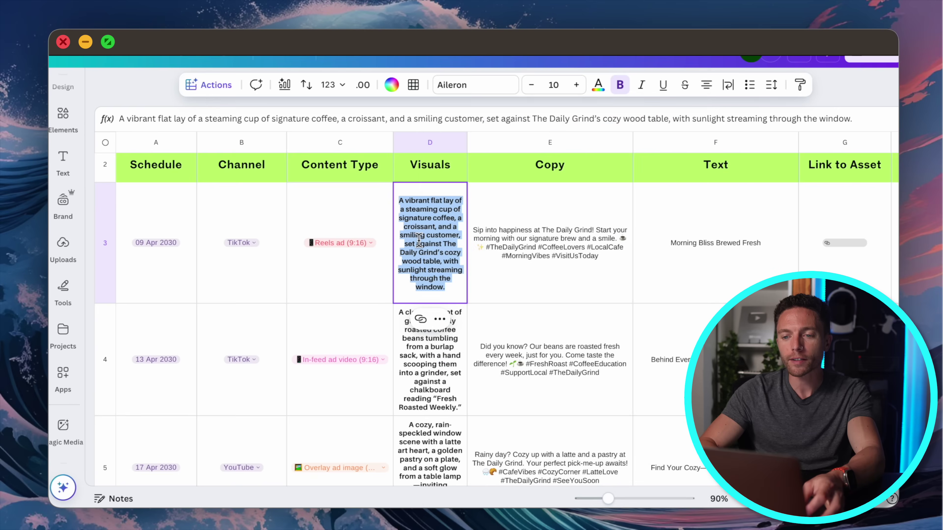
key("BackSpace")
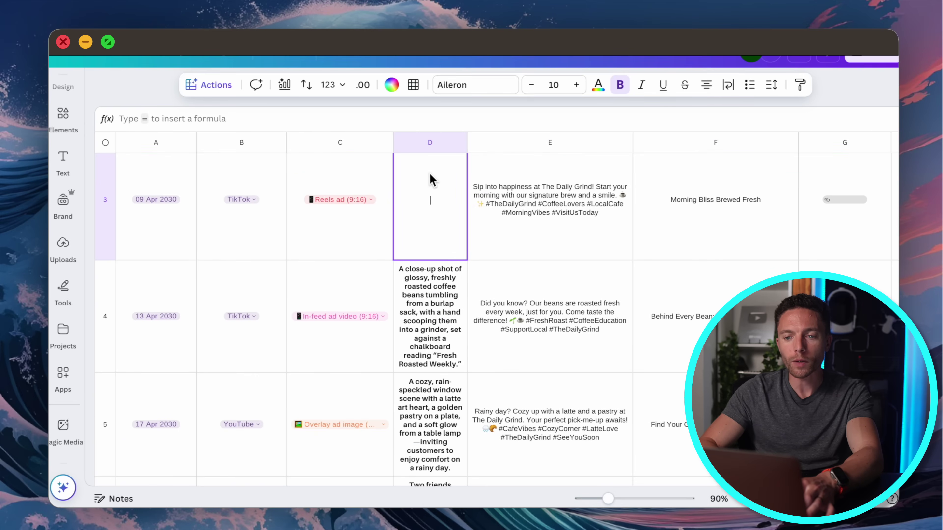
- Generate Magic Media images using the copied row 3 photo description as the prompt
left_click(62, 431)
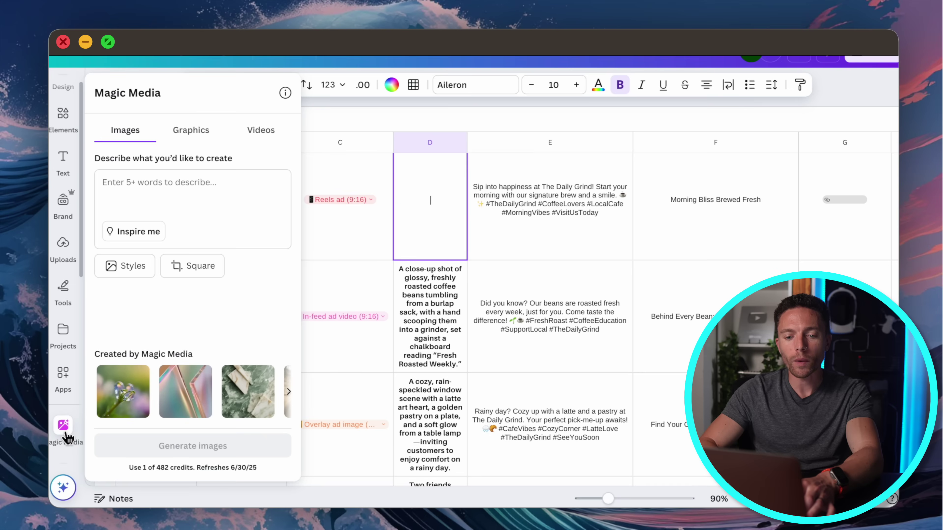
left_click(173, 185)
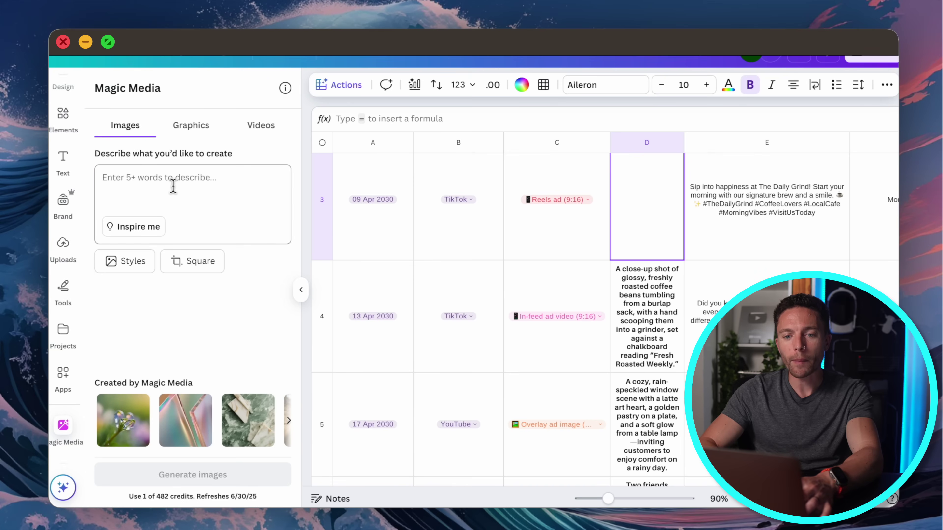
key("super+v")
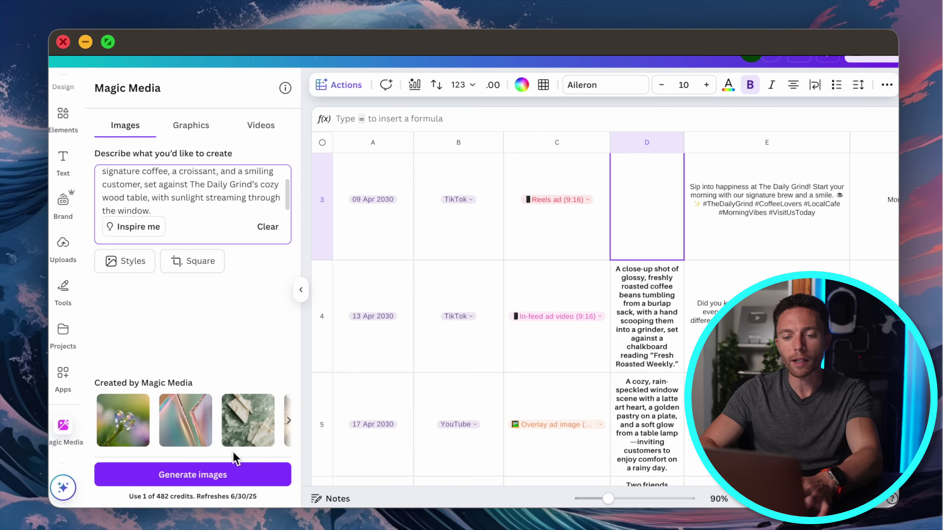
left_click(228, 479)
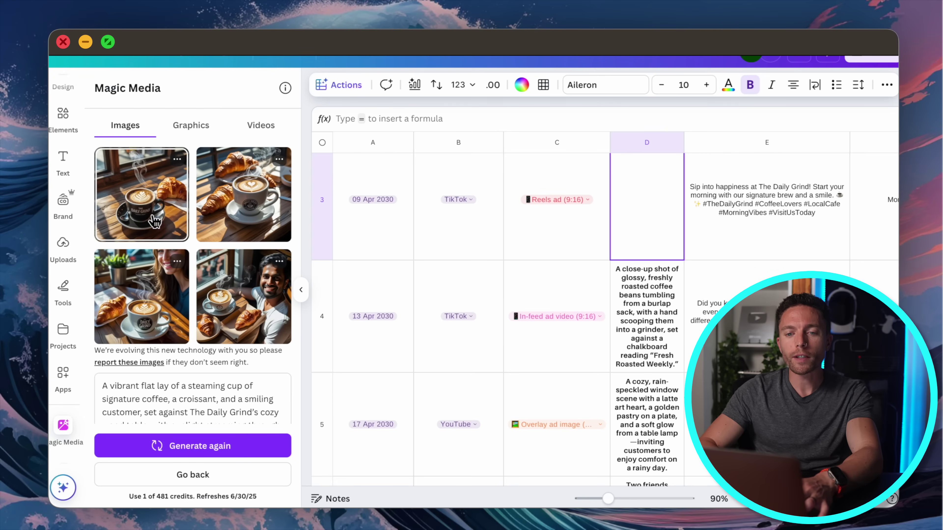
- Place the first generated coffee and croissant image into the empty Visuals cell in row 3
left_click_drag(164, 223, 641, 174)
scroll(641, 231, "up", 3)
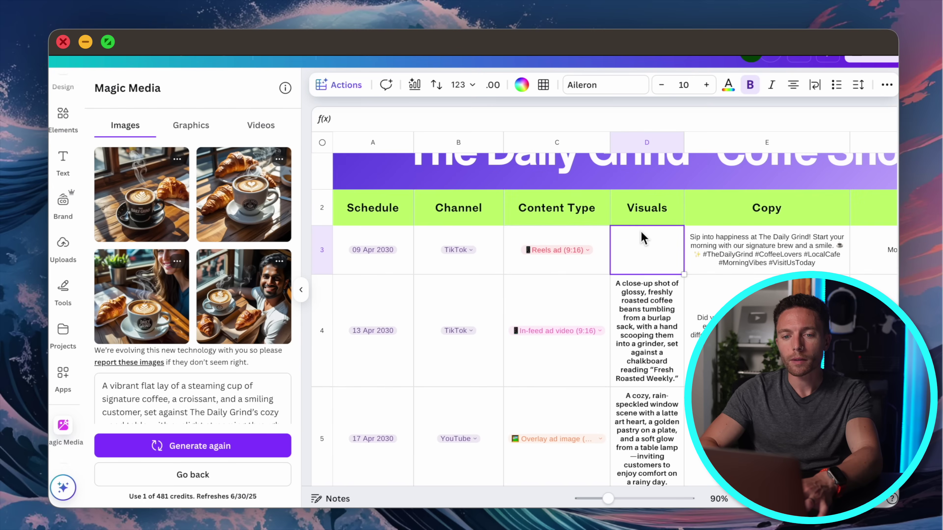
left_click_drag(148, 203, 633, 252)
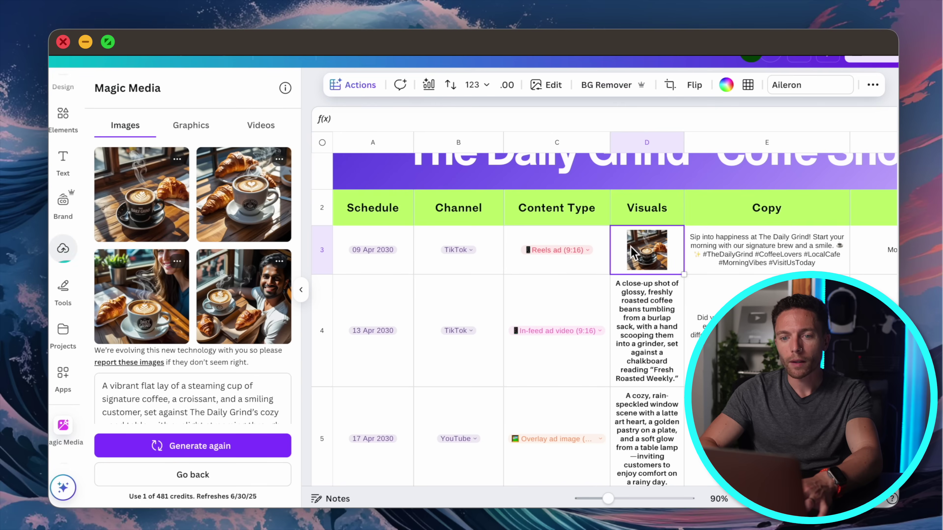
- Generate new Magic Media images from the row 4 photo description and replace that Visuals cell's text with the first image
double_click(648, 321)
key("super+c")
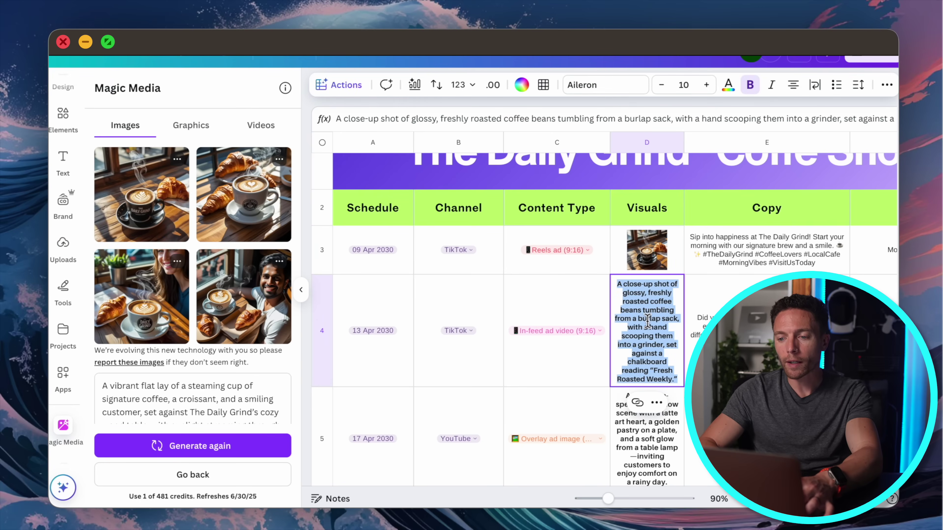
left_click(179, 385)
key("super+a")
key("super+v")
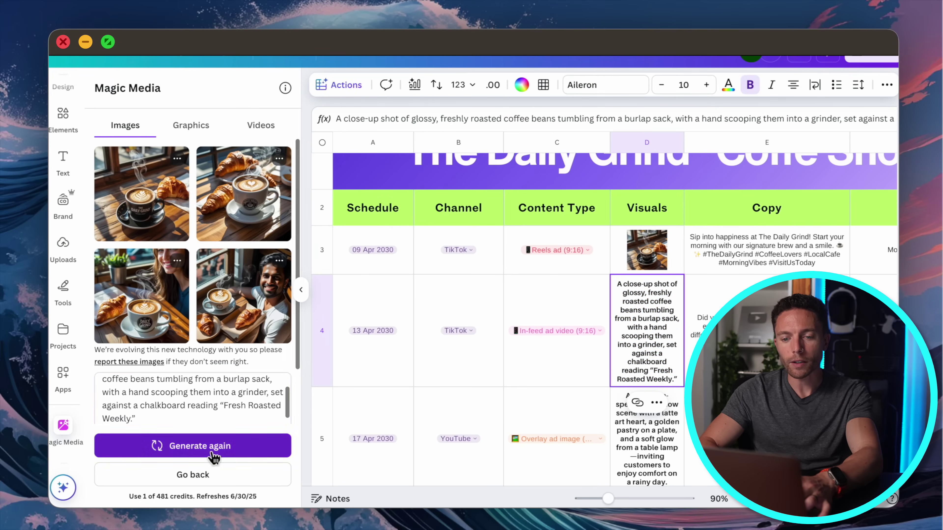
left_click(212, 455)
left_click_drag(150, 202, 640, 314)
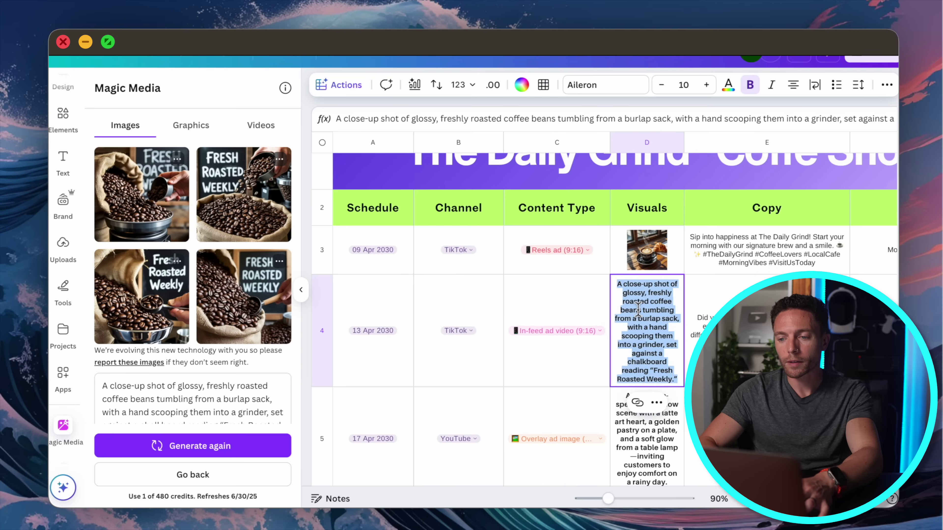
scroll(396, 232, "down", 2)
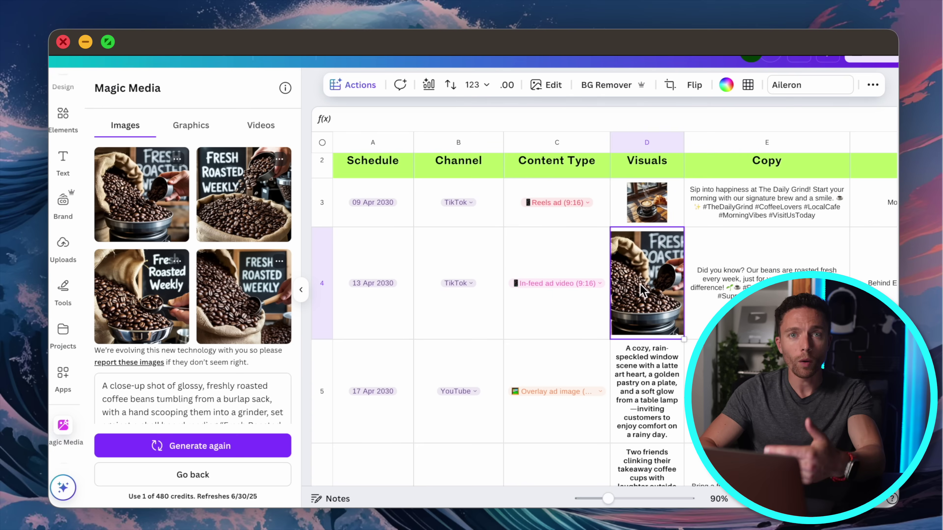
- Examine the sheet's Visuals, Copy and Text columns across the content rows
scroll(642, 292, "down", 1)
scroll(642, 291, "down", 5)
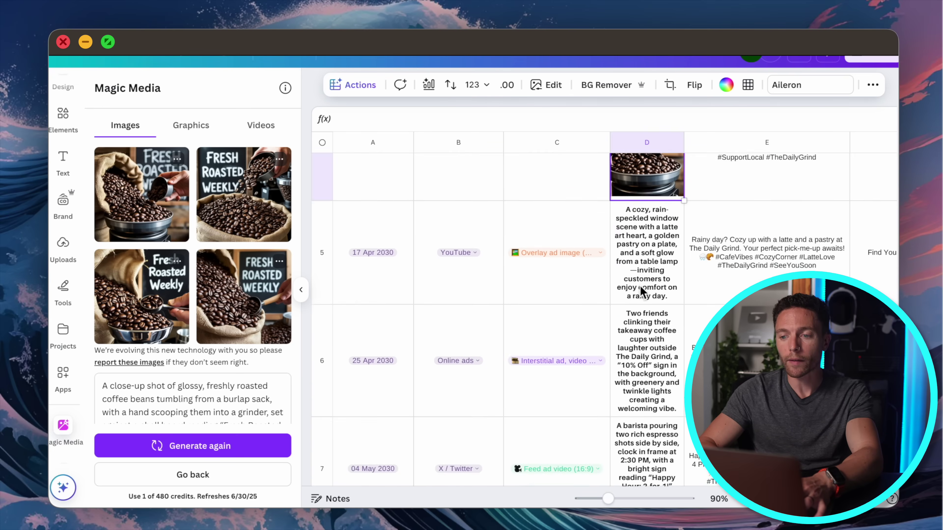
left_click(554, 265)
scroll(554, 265, "up", 10)
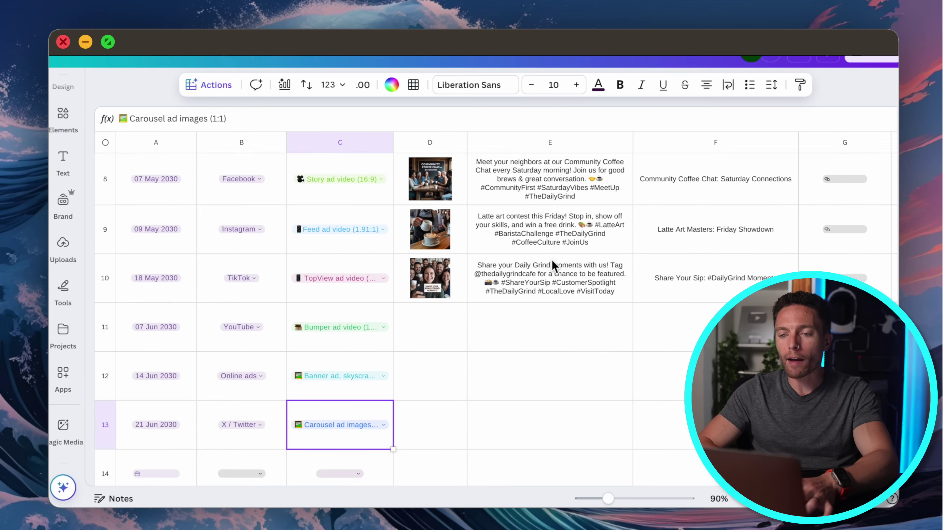
scroll(554, 266, "up", 4)
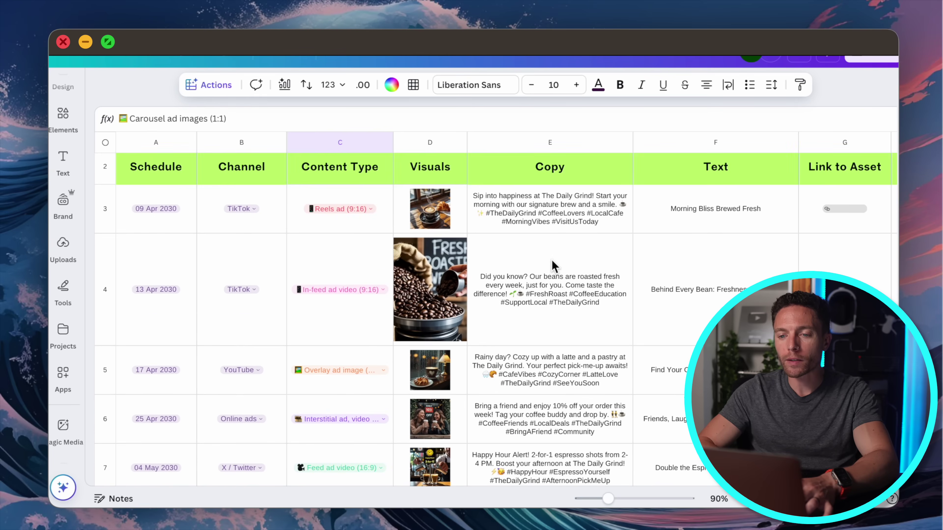
left_click(742, 213)
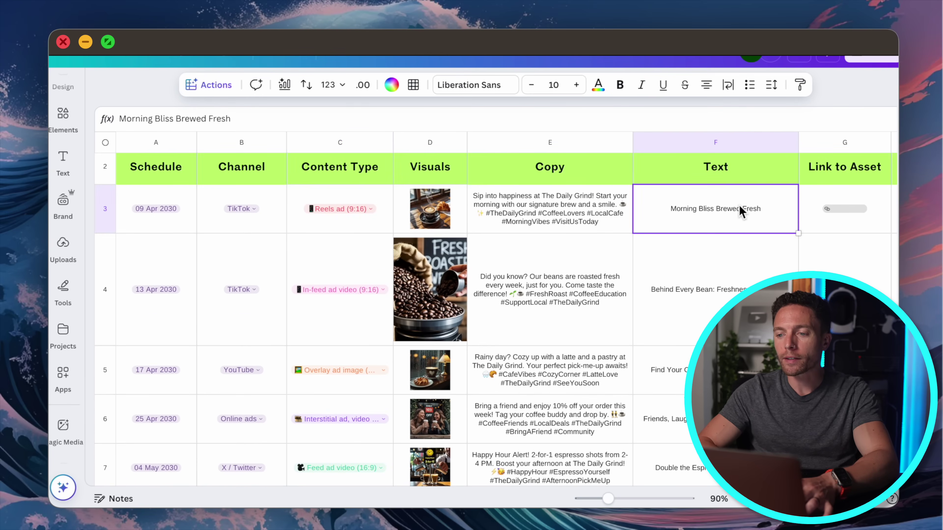
scroll(550, 169, "down", 8)
scroll(550, 169, "up", 8)
scroll(556, 376, "up", 2)
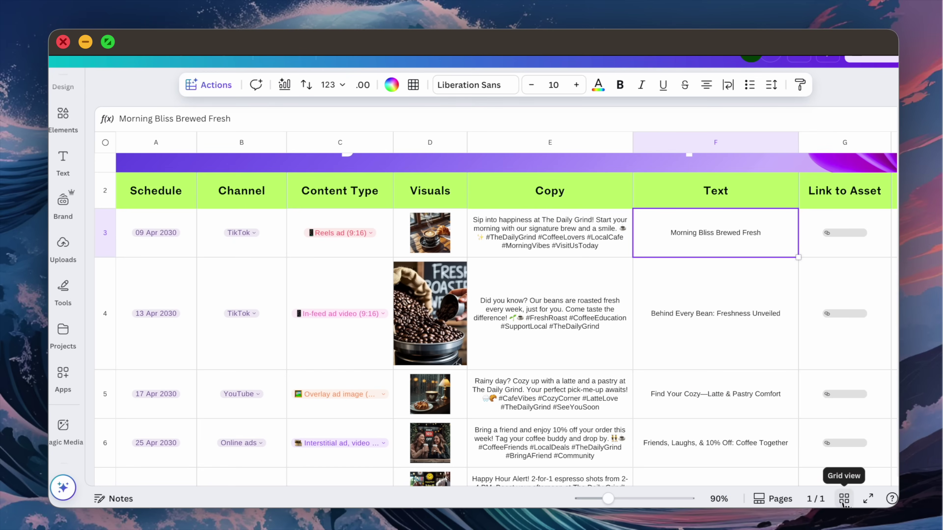
- Add a social media page of the type Instagram Post (4:5) after the sheet from the page grid view
left_click(845, 499)
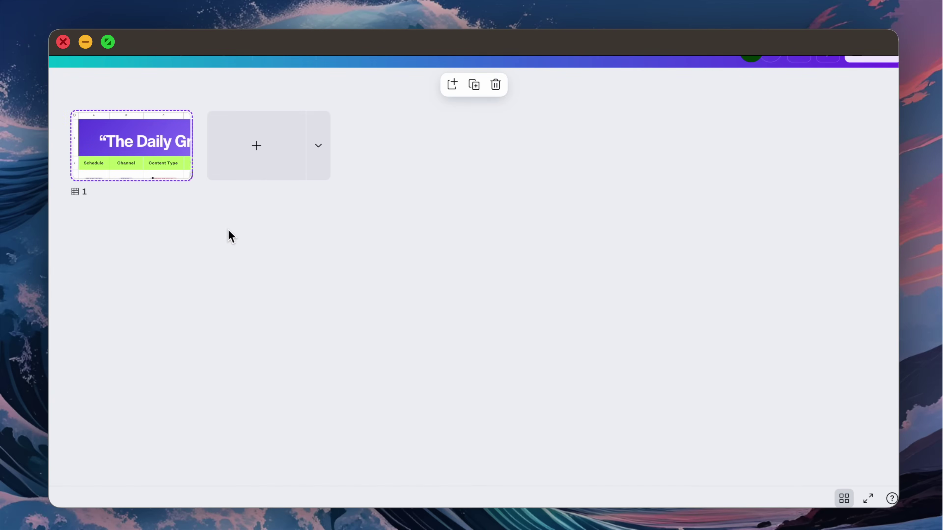
left_click(319, 153)
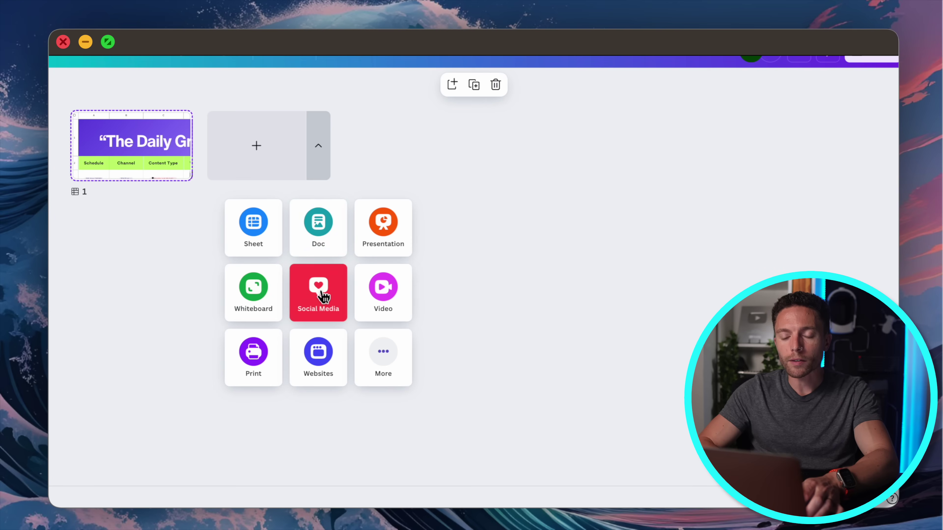
left_click(322, 294)
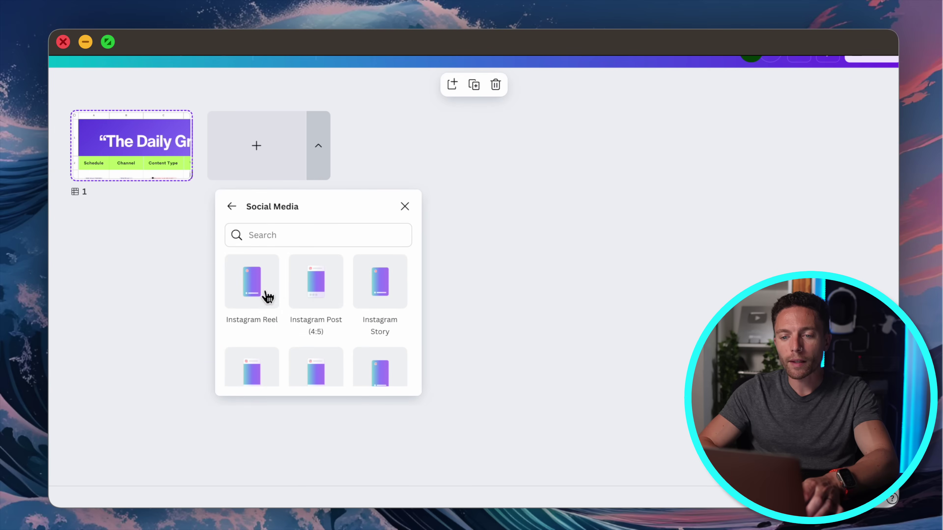
left_click(309, 297)
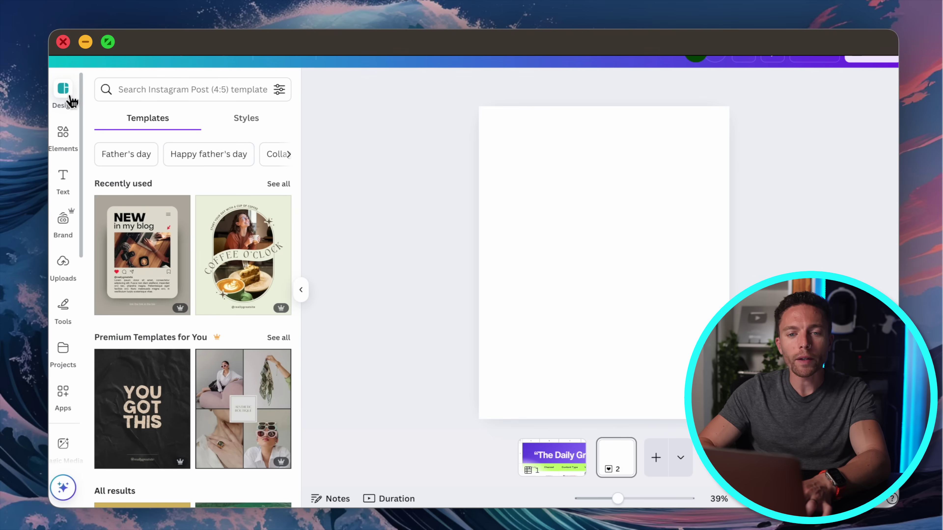
- Browse the Instagram post templates and apply the recently used "NEW in my blog" template to the blank page
scroll(205, 274, "down", 4)
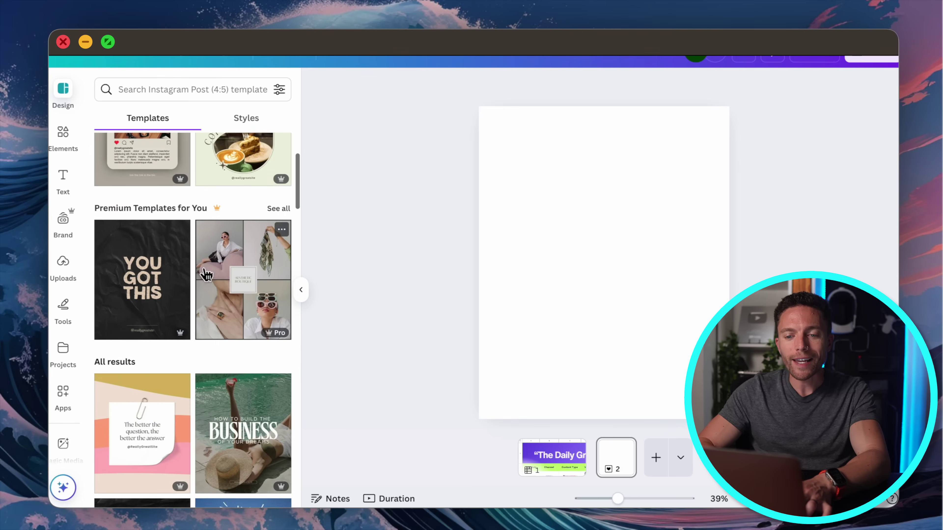
scroll(205, 274, "up", 5)
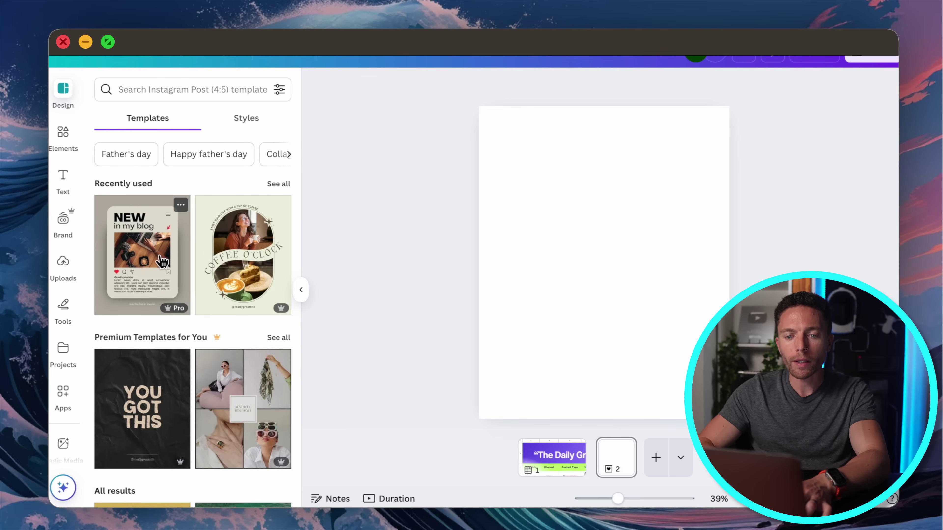
left_click(162, 262)
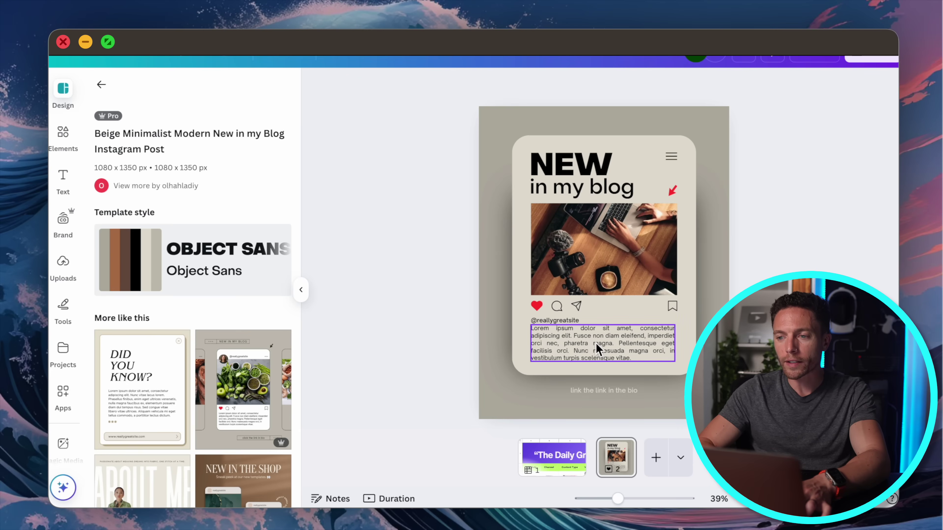
double_click(595, 172)
type("TITL")
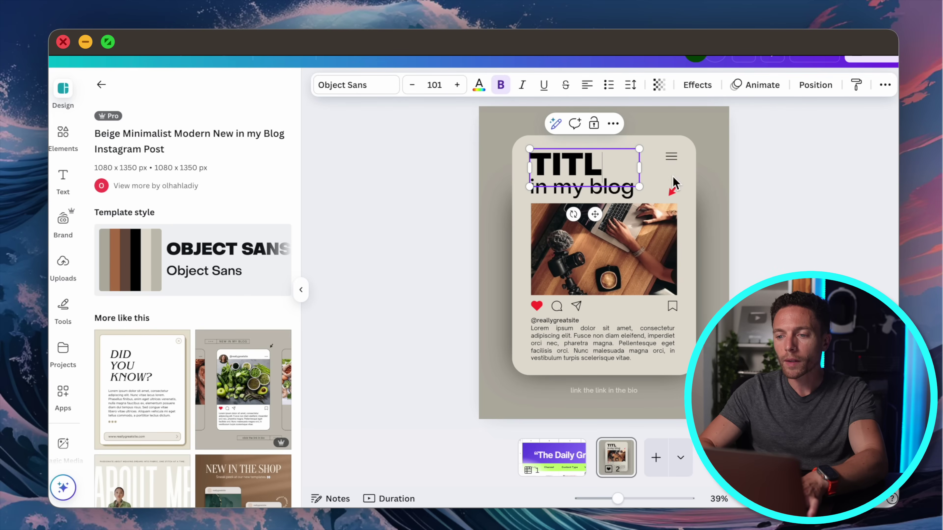
left_click(802, 213)
- Delete the large bold heading and change the "in my blog" text below it to "Title"
left_click(535, 176)
key("Delete")
double_click(560, 193)
type("Title")
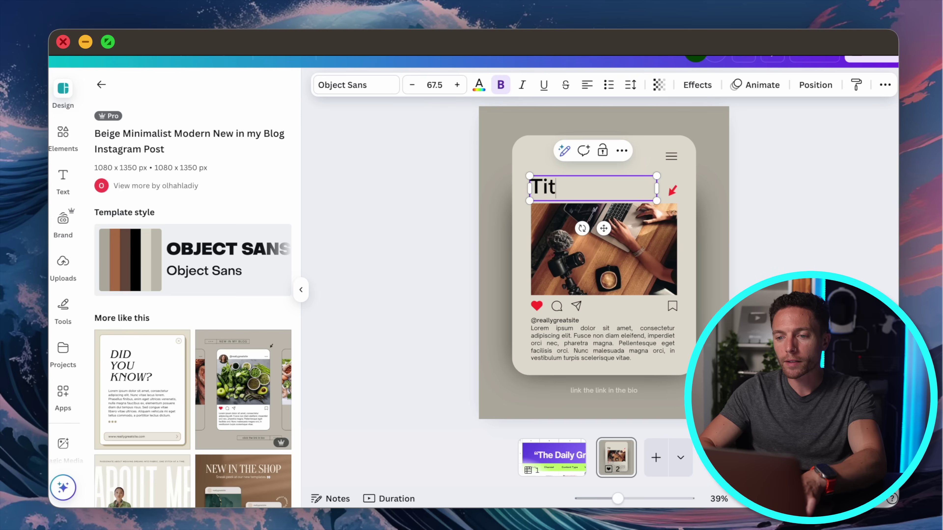
left_click(739, 229)
- Remove the desk photo from its frame and replace the lorem ipsum paragraph with the placeholder text "Copy"
left_click(579, 260)
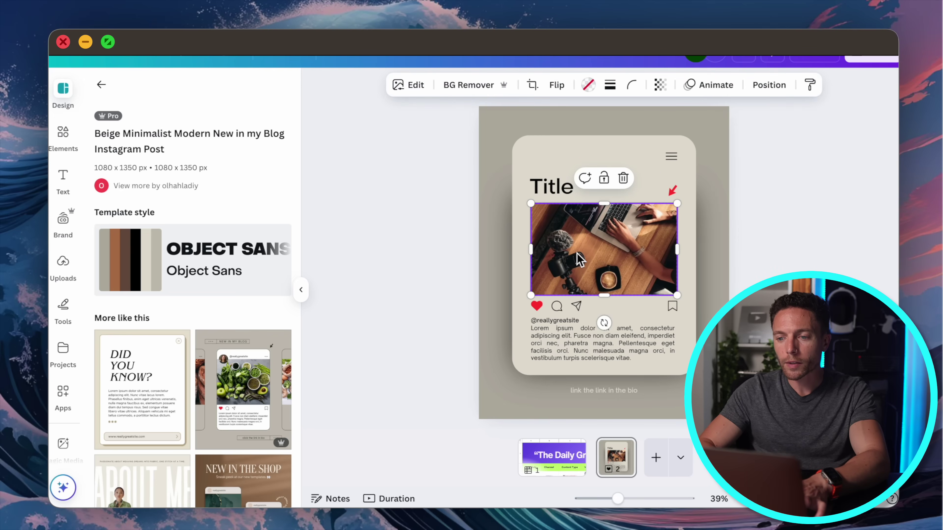
key("Delete")
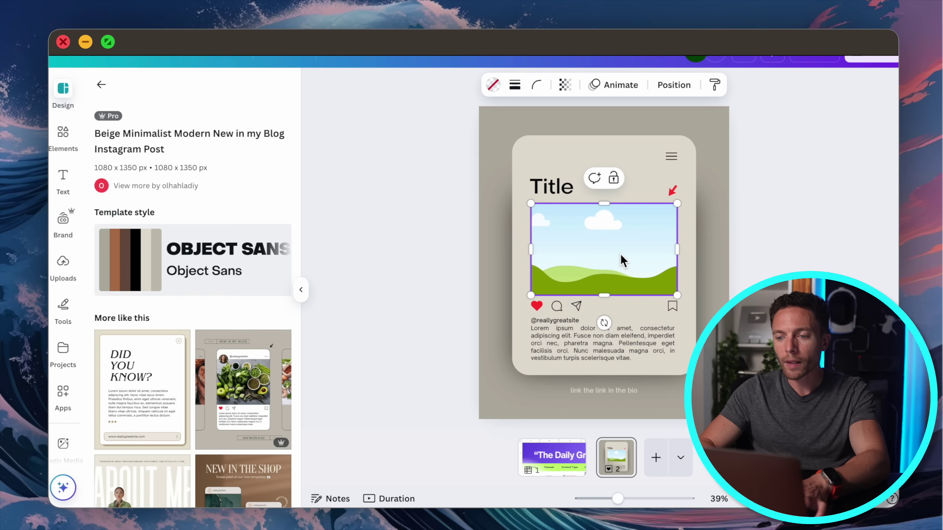
left_click(573, 347)
triple_click(570, 346)
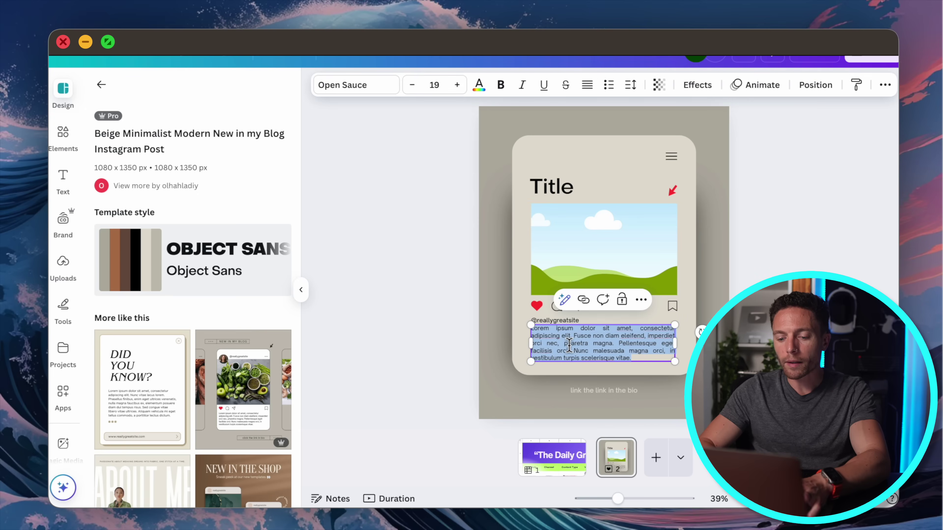
type("Copy")
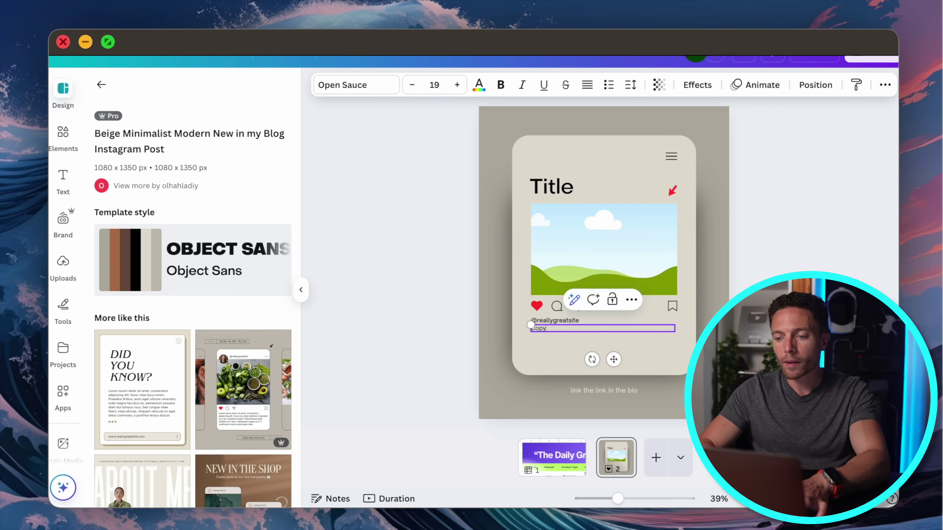
key("Escape")
key("Escape")
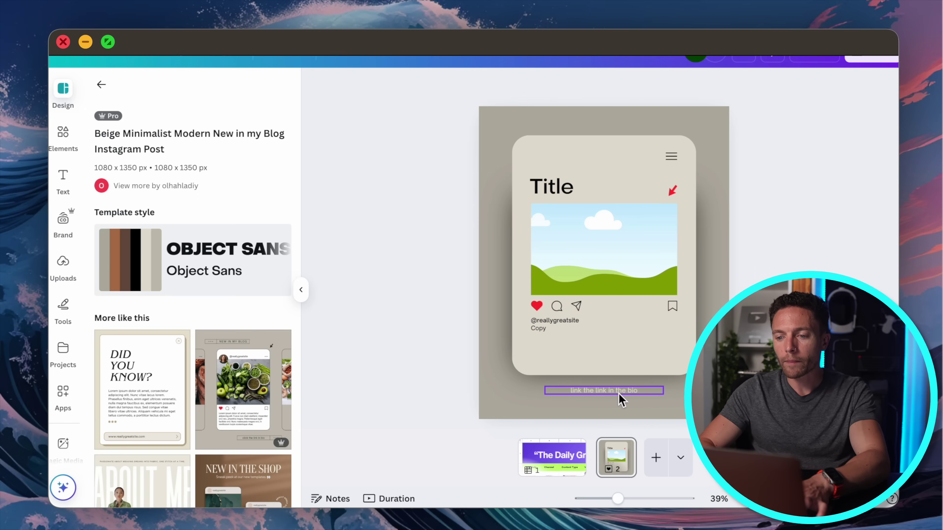
double_click(565, 320)
type("@")
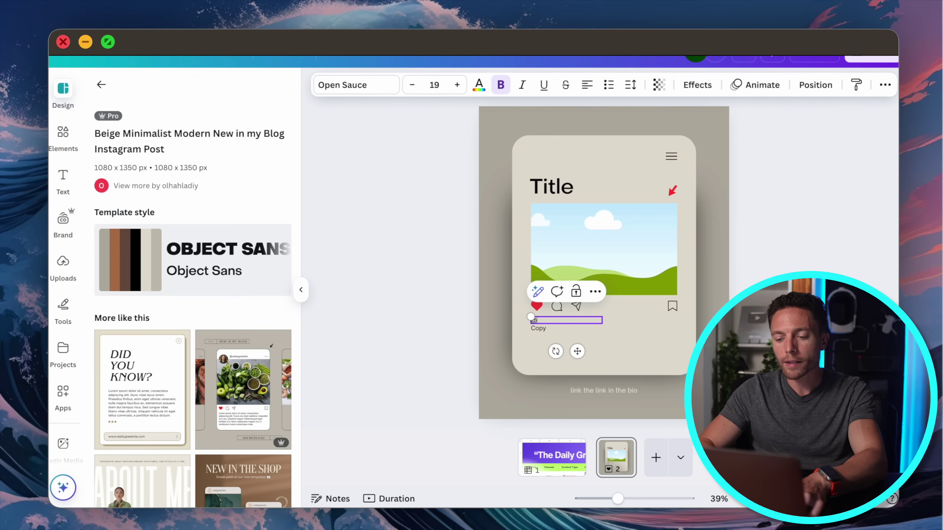
type("thedailygrind")
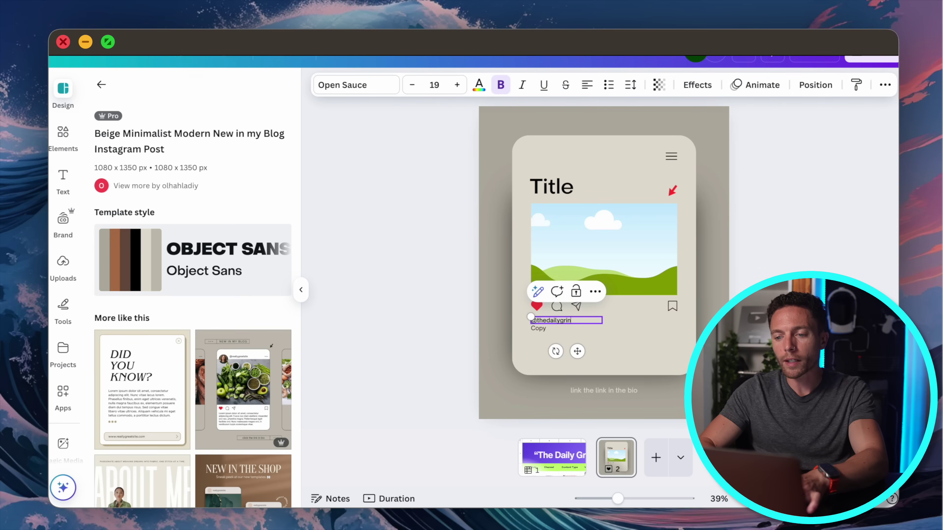
left_click(617, 394)
double_click(616, 394)
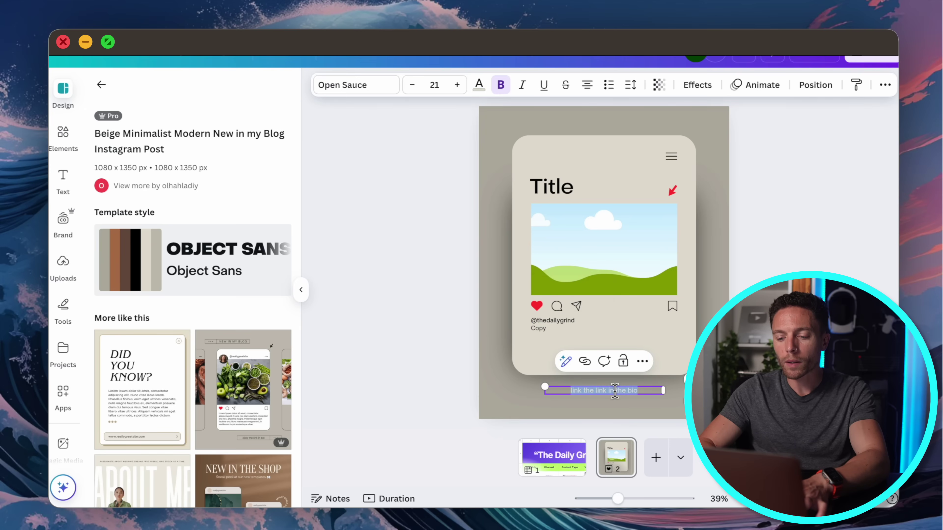
type("wwww.th")
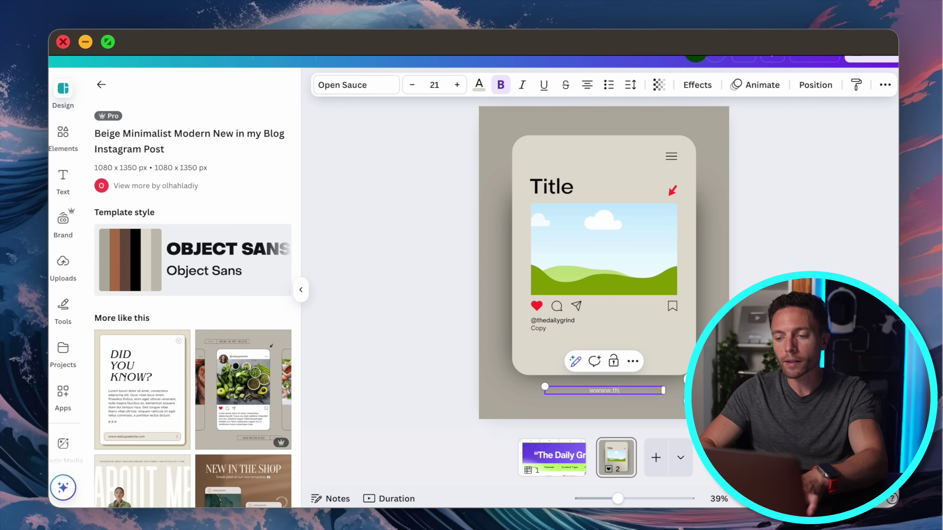
type("dailygrind.com")
left_click(631, 397)
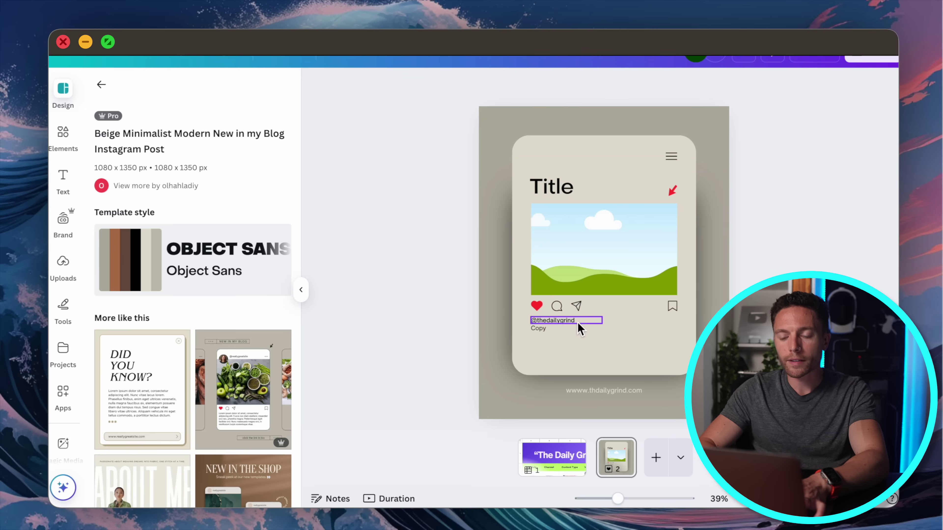
- Start Bulk create for the sheet's Visuals, Copy and Text data in D2:F10, with the currently open Media Plan Sheet design as template
left_click(567, 465)
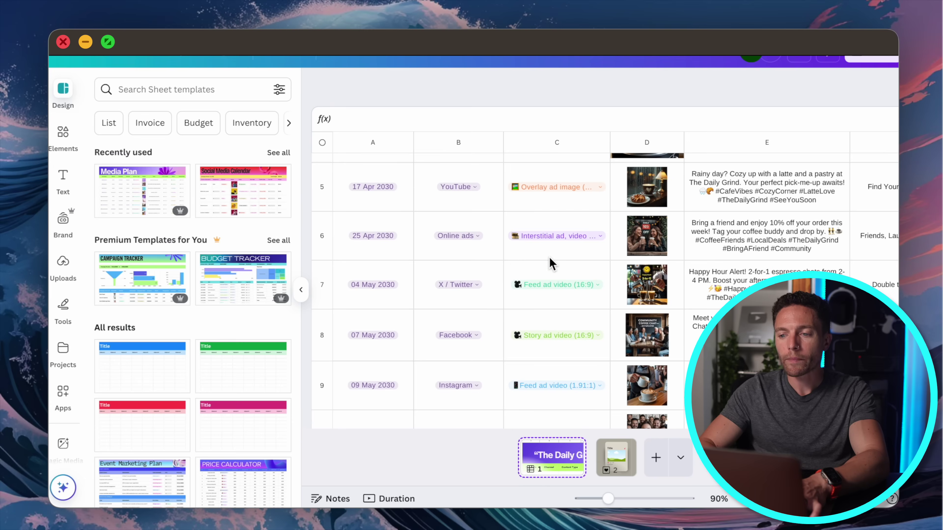
scroll(567, 277, "up", 5)
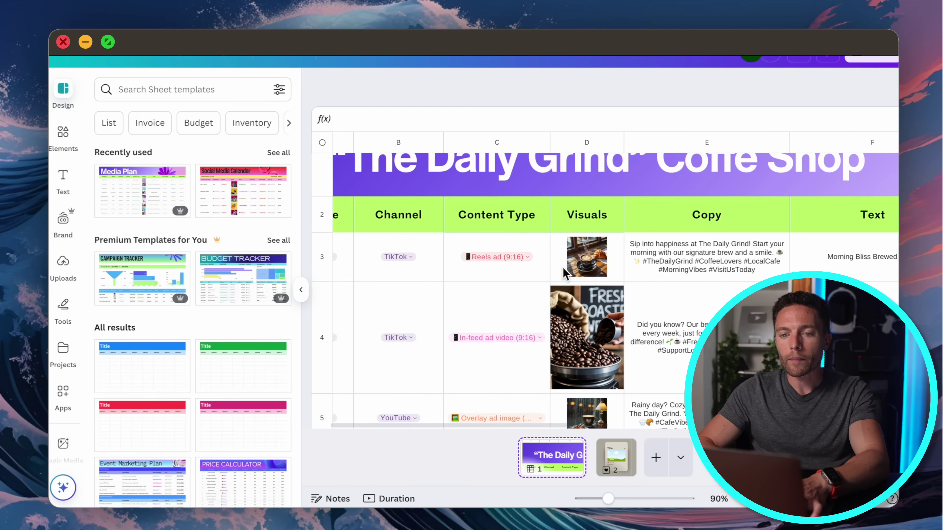
left_click(302, 291)
left_click_drag(373, 216, 617, 366)
scroll(612, 268, "up", 10)
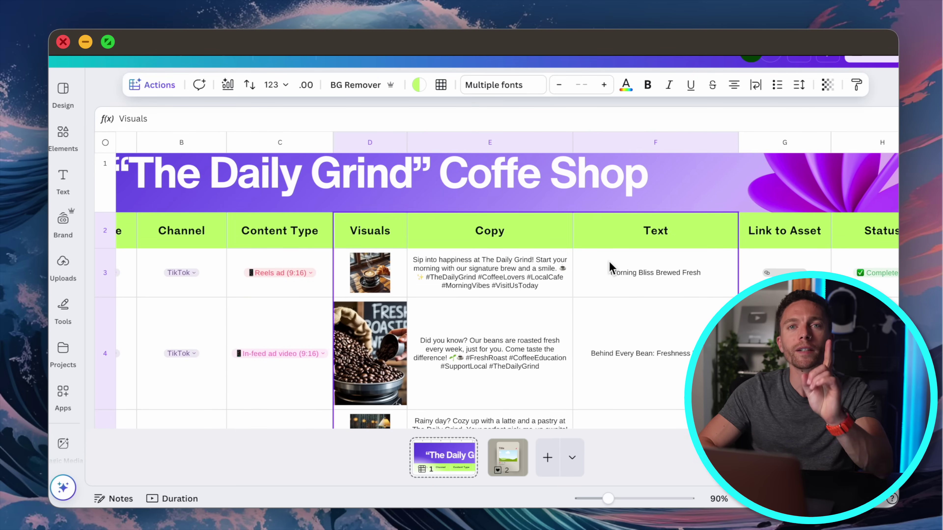
left_click(166, 91)
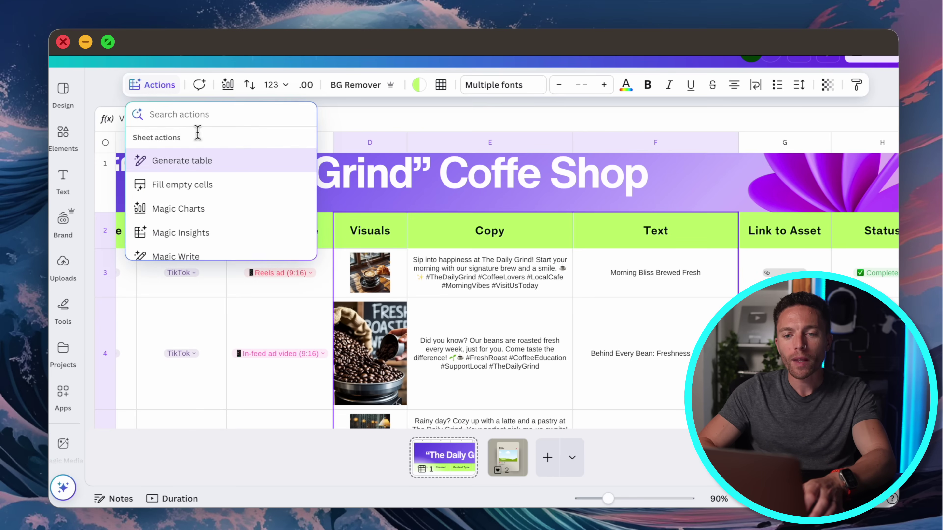
scroll(219, 231, "down", 2)
left_click(219, 198)
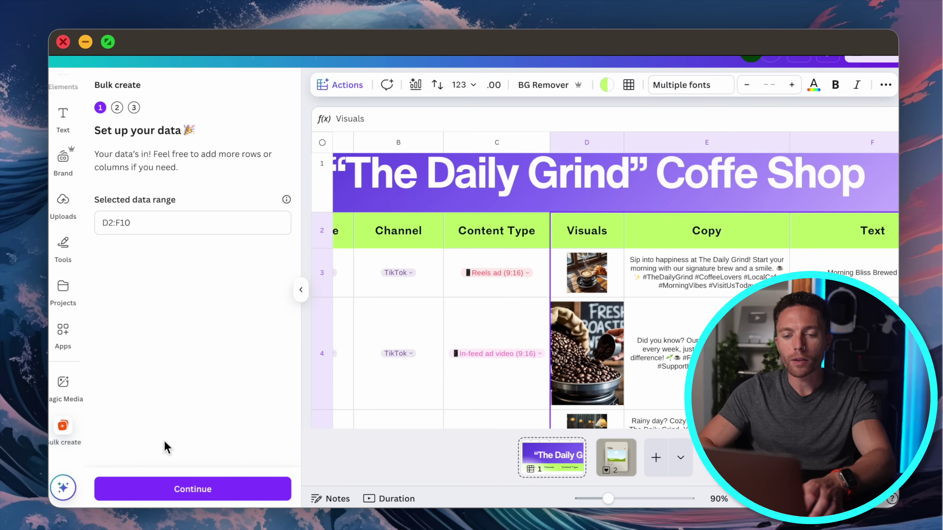
left_click(208, 493)
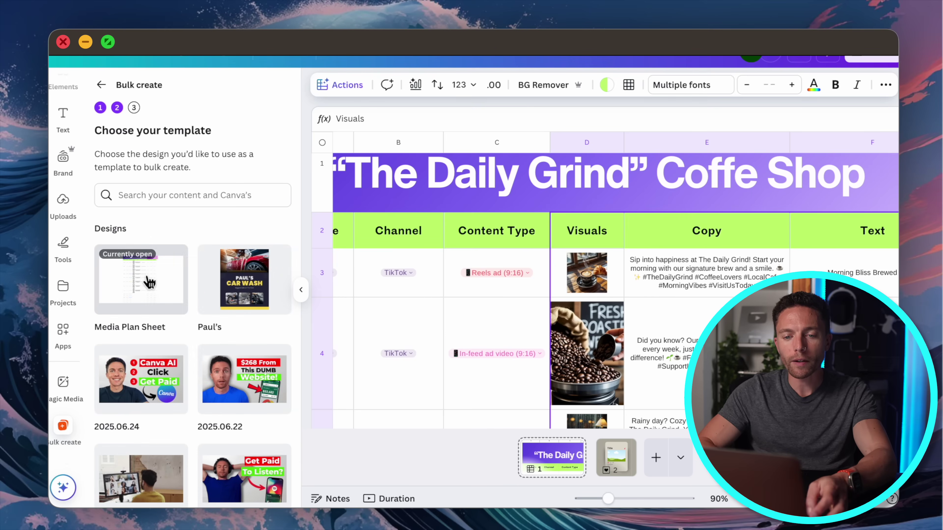
left_click(152, 295)
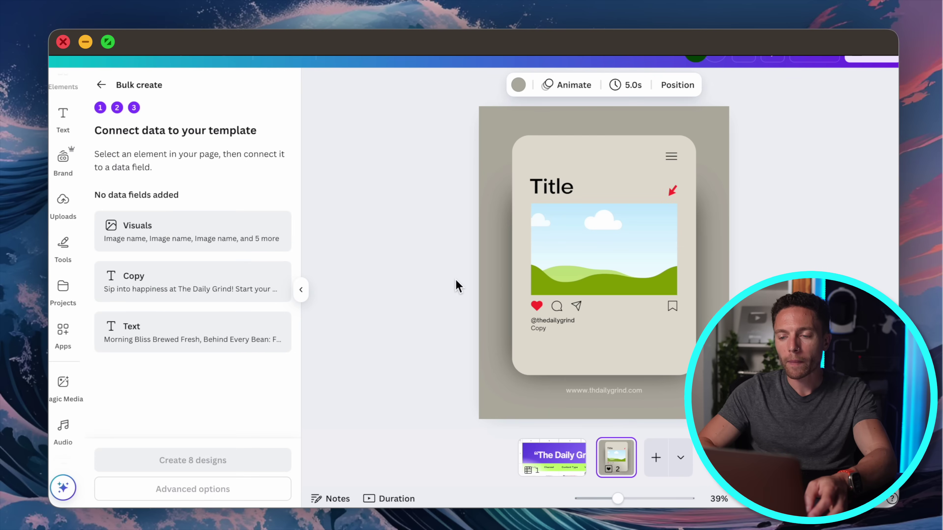
- Connect the "Title" text to the Text data field and the image frame to the Visuals data field
left_click(566, 193)
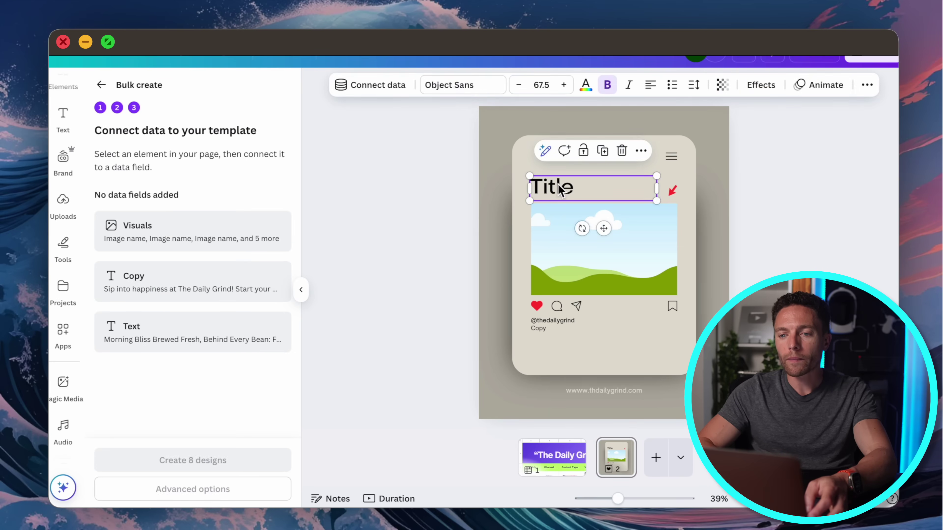
left_click(390, 89)
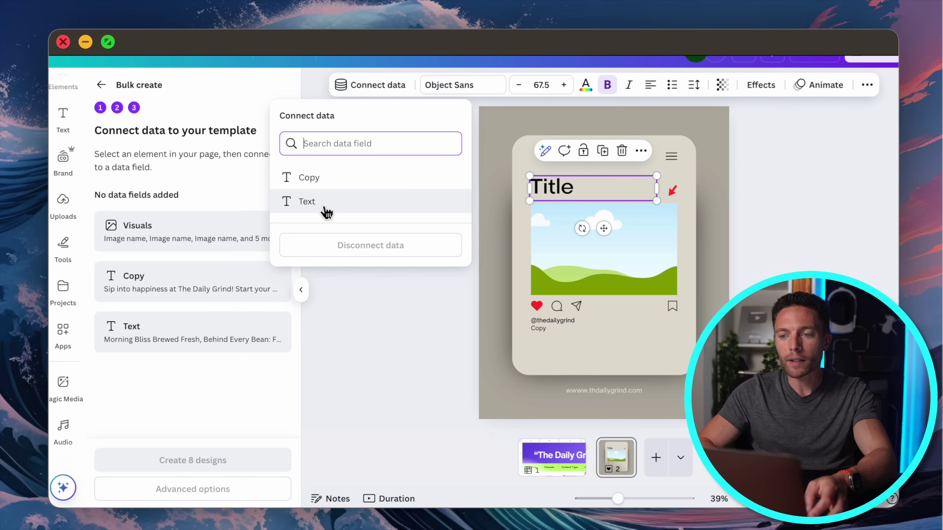
left_click(326, 210)
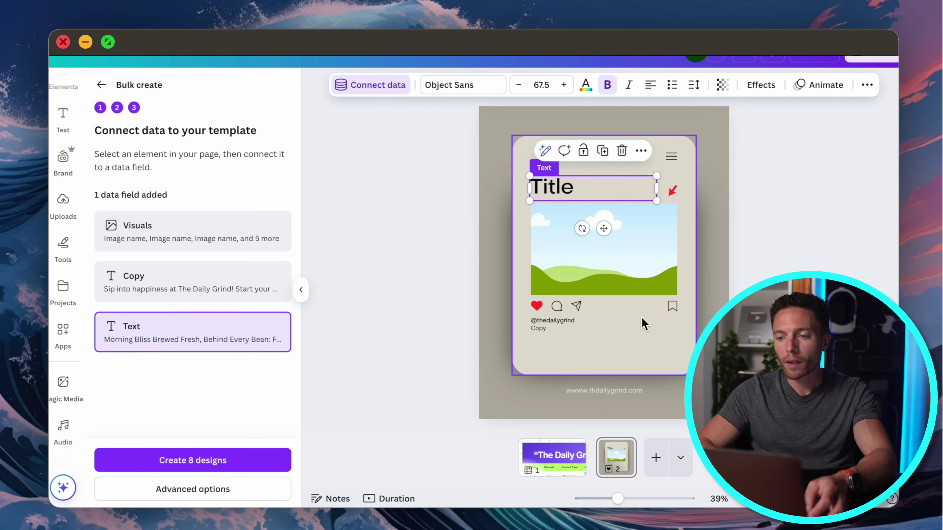
left_click(600, 262)
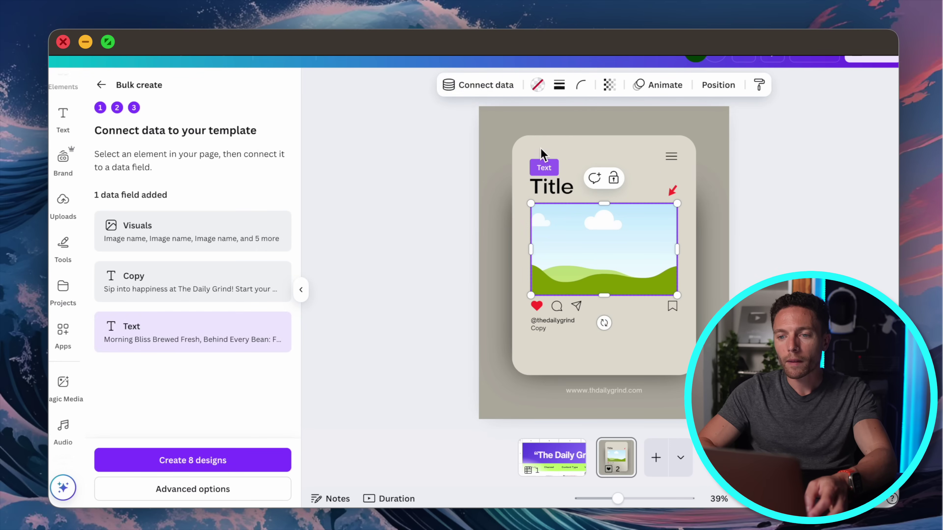
left_click(485, 89)
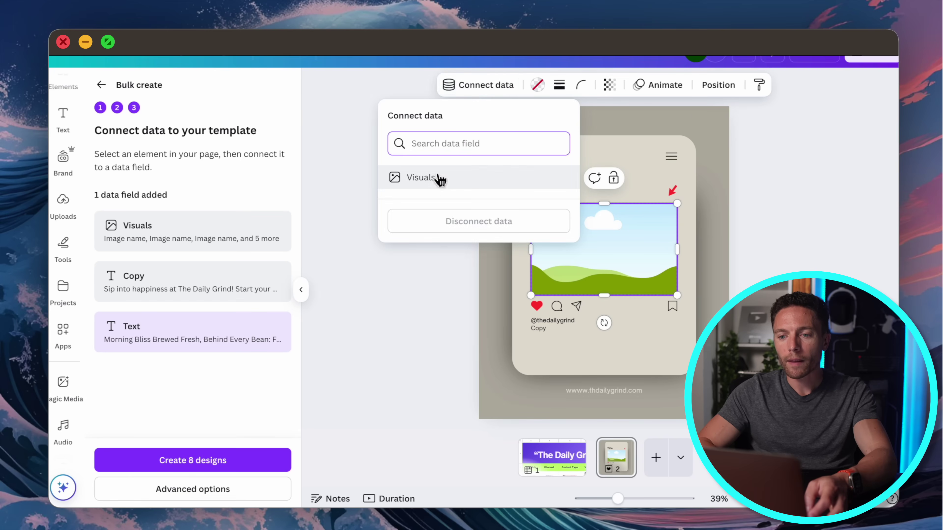
left_click(435, 185)
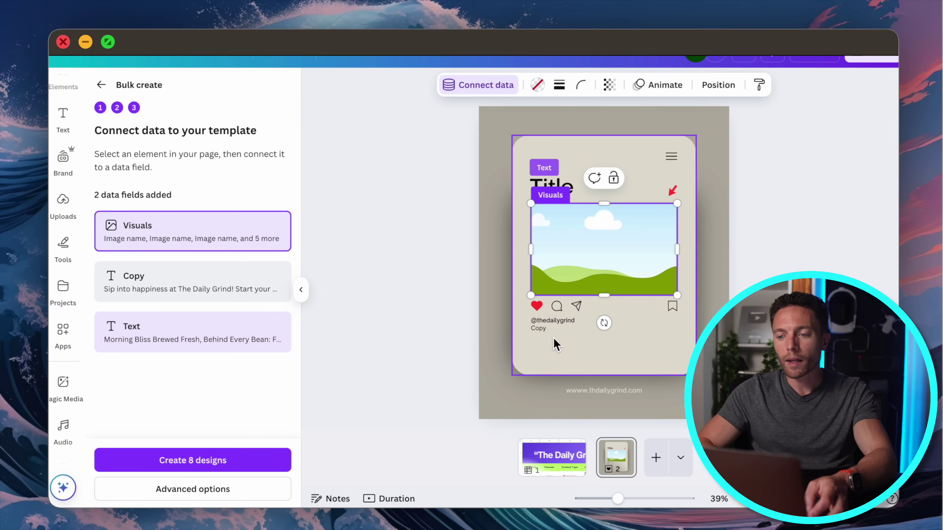
- Connect the "Copy" placeholder text to the Copy data field and create the 8 designs
left_click(547, 330)
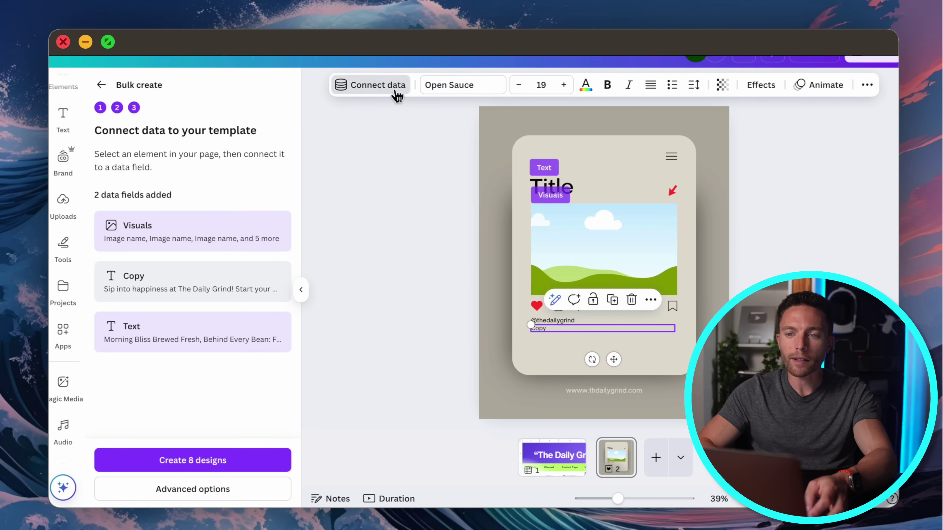
left_click(391, 90)
left_click(334, 181)
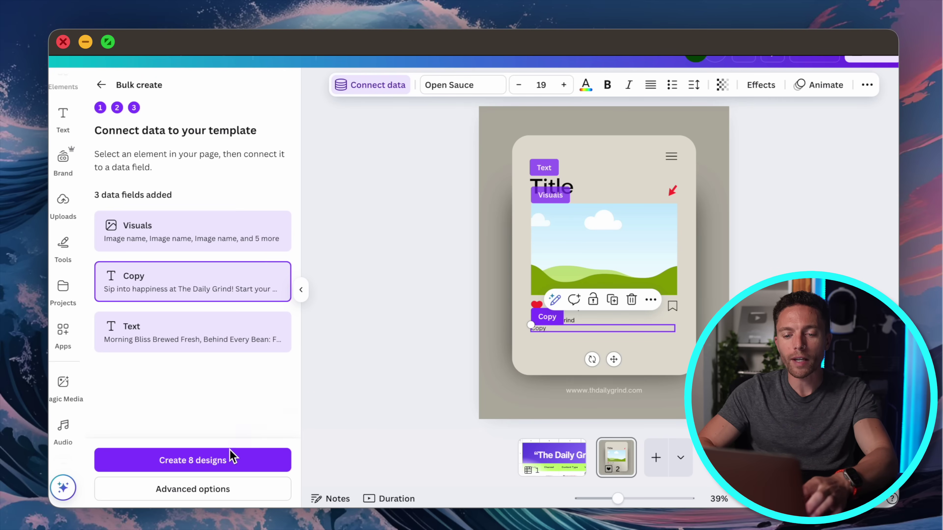
left_click(210, 462)
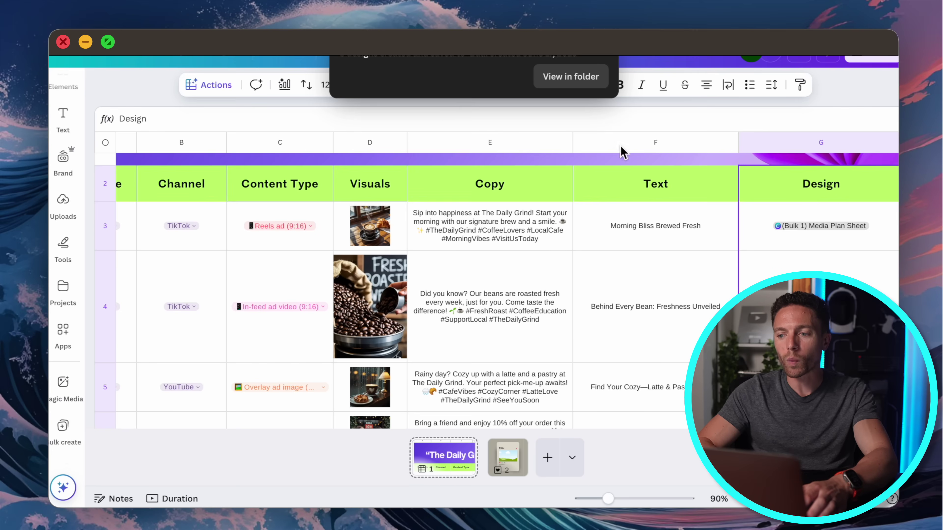
- Review the sheet's new Design column alongside the image, copy and text of row 3
left_click(585, 116)
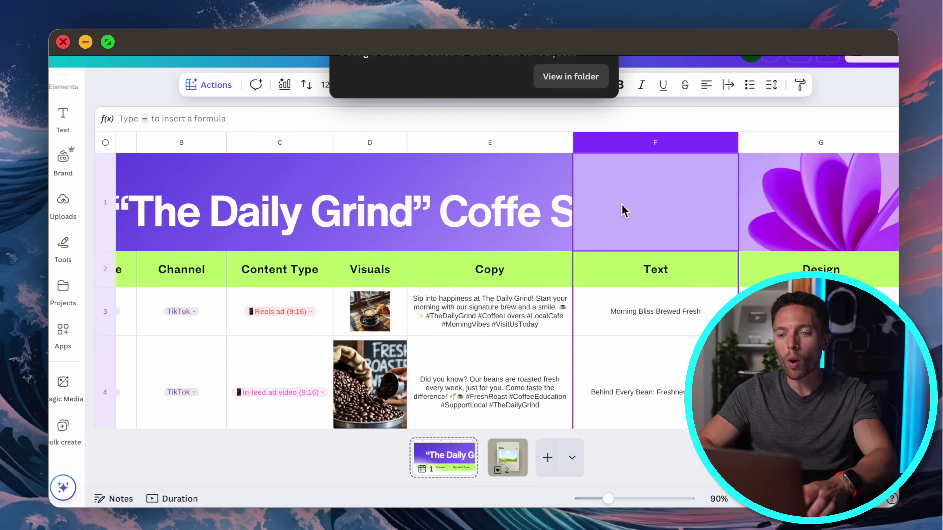
scroll(624, 210, "right", 3)
scroll(624, 209, "down", 2)
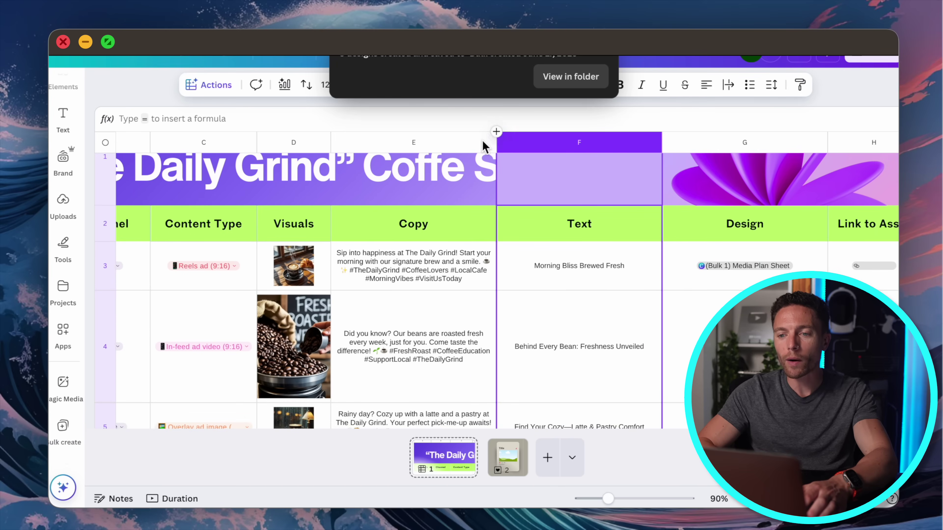
scroll(707, 136, "right", 2)
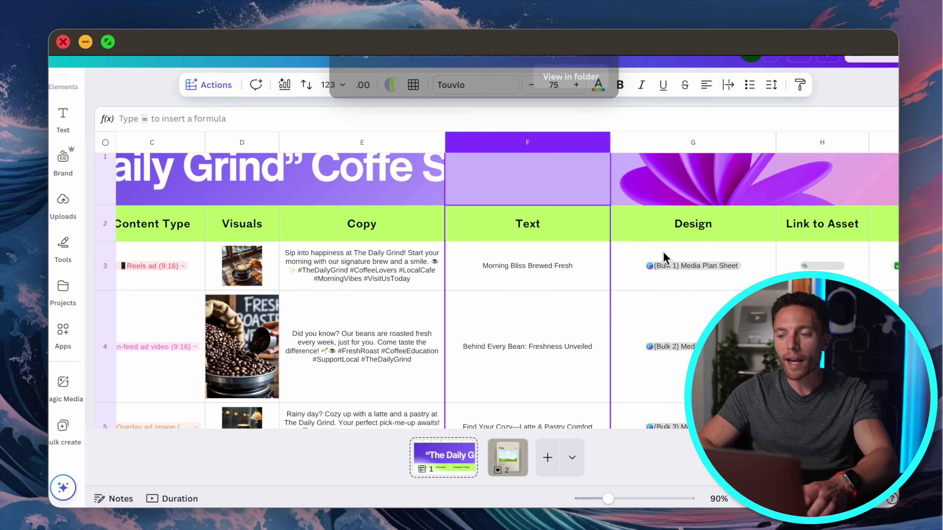
left_click(246, 274)
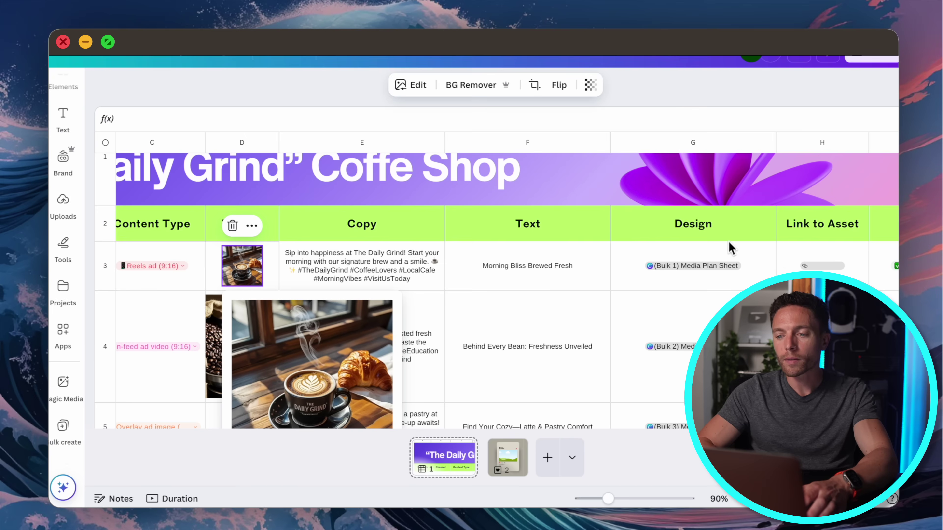
mouse_move(453, 256)
left_mouse_down()
mouse_move(207, 261)
mouse_move(348, 304)
mouse_move(590, 278)
mouse_move(409, 249)
left_mouse_up()
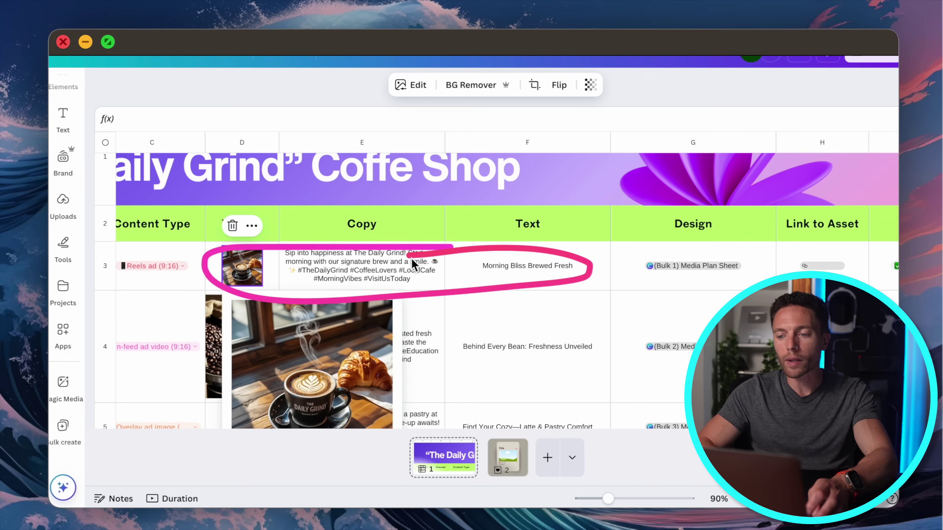
- Open the row 3 design "(Bulk 1) Media Plan Sheet", inspect its title, image and caption, and return to the sheet
left_click(697, 276)
left_click(697, 276)
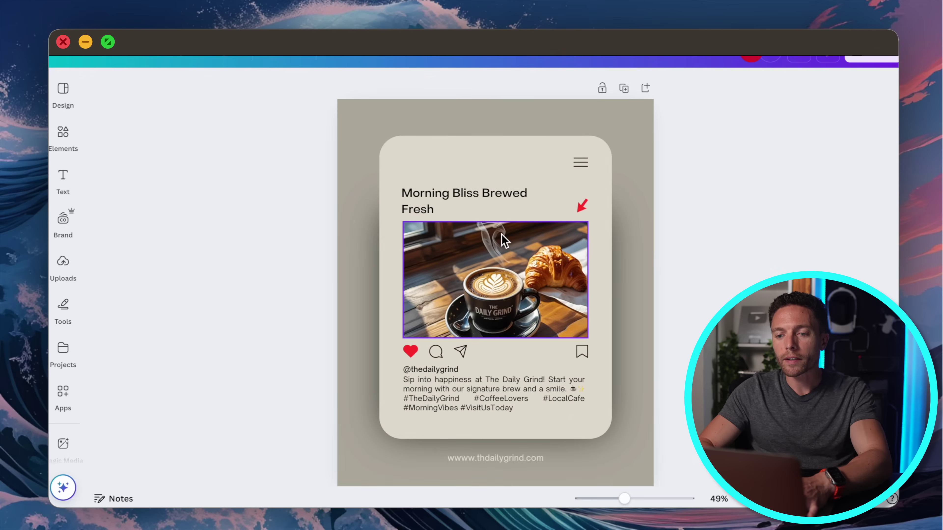
scroll(501, 235, "up", 2)
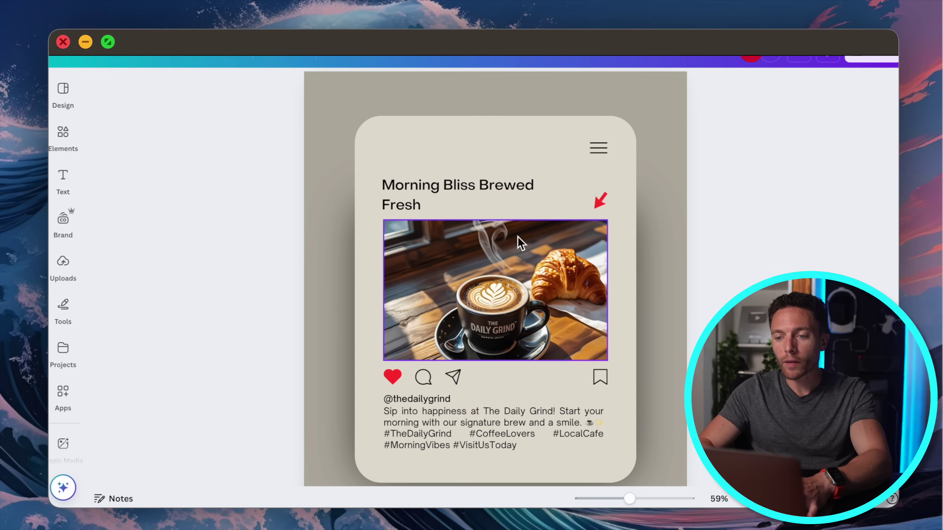
scroll(507, 260, "down", 1)
scroll(498, 296, "down", 2)
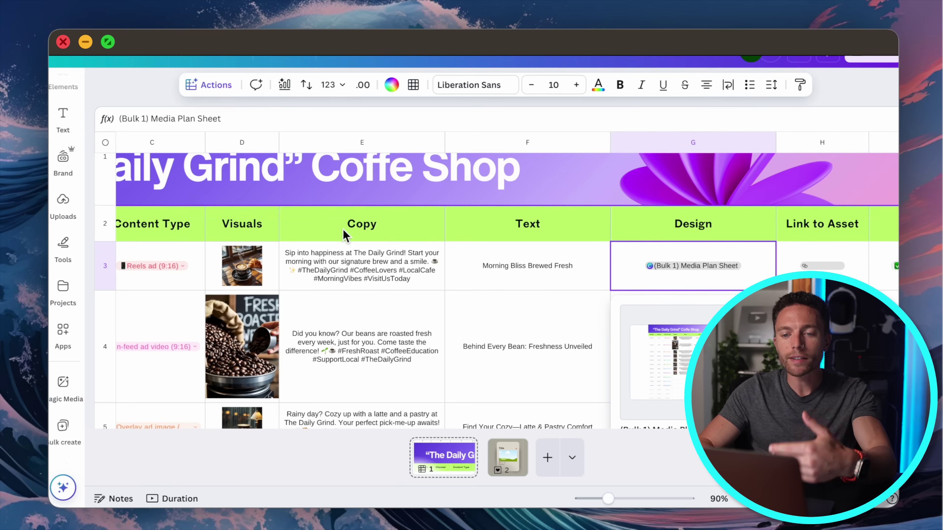
scroll(308, 257, "left", 5)
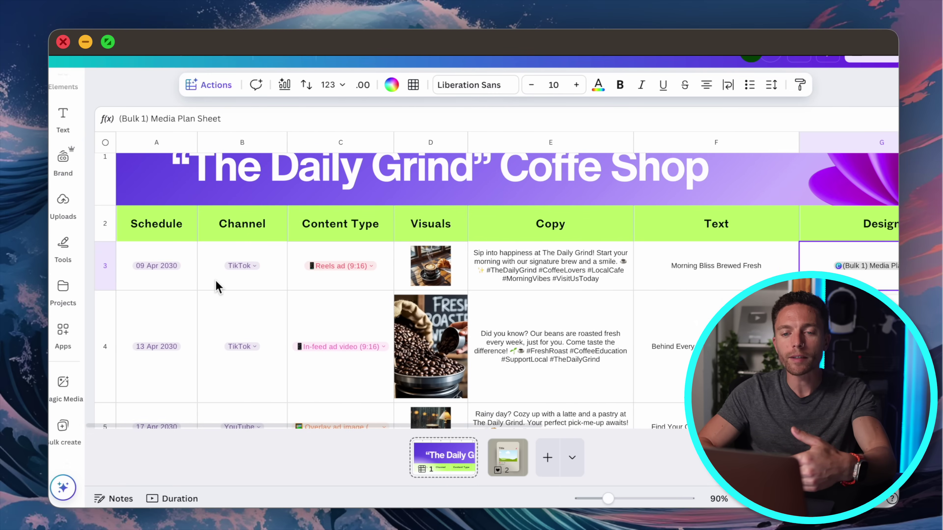